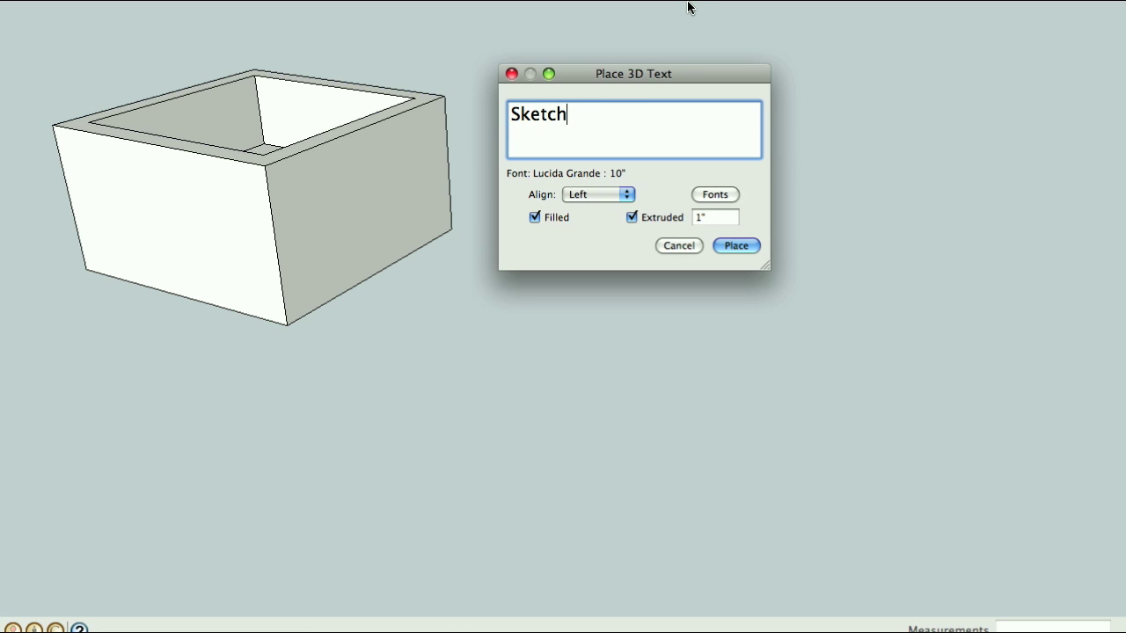
Place the 3D text 'Sketchup for Woodworkers' beside the box and switch to Front view.
{"action": "type", "text": "Woodworkers"}
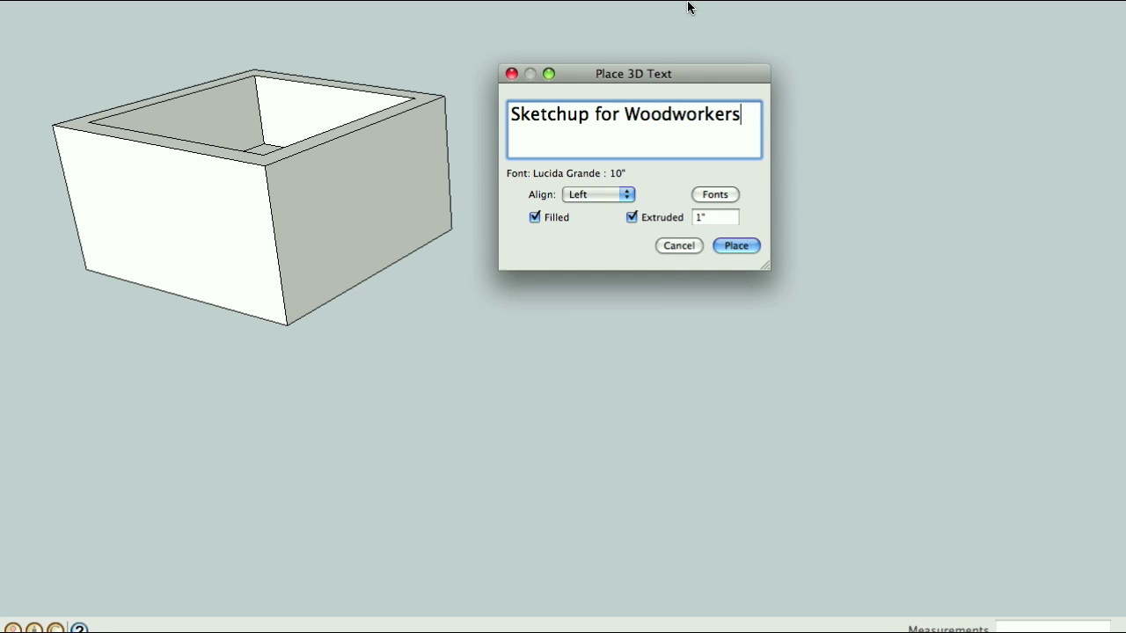
{"action": "left_click", "coordinate": [736, 245]}
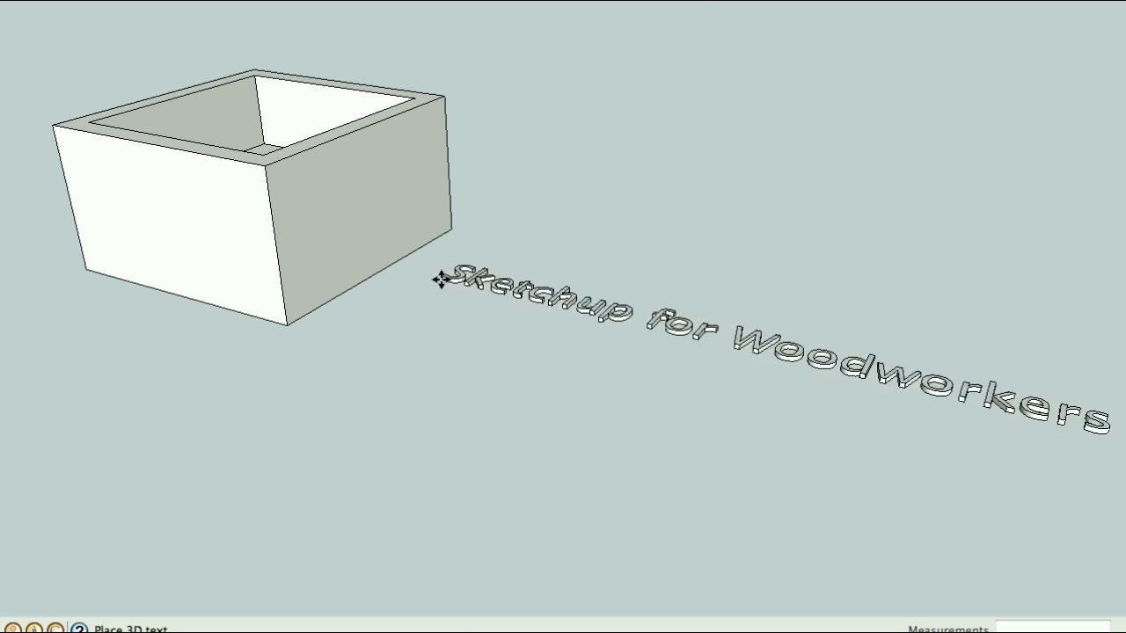
{"action": "left_click", "coordinate": [330, 329]}
{"action": "left_click", "coordinate": [572, 291]}
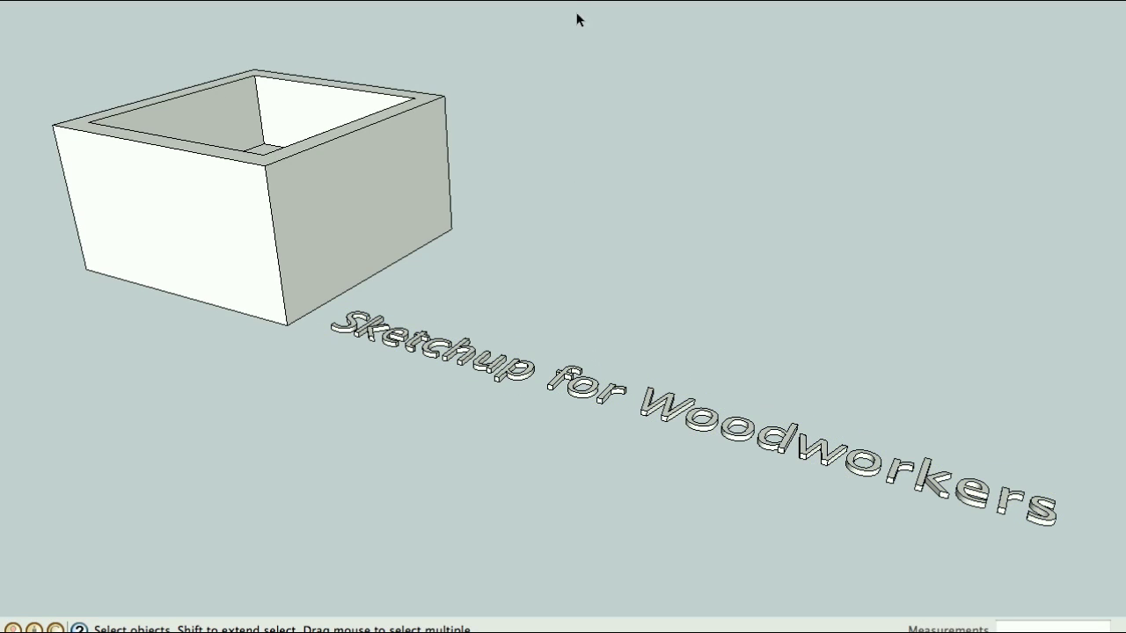
{"action": "key", "text": "super+3"}
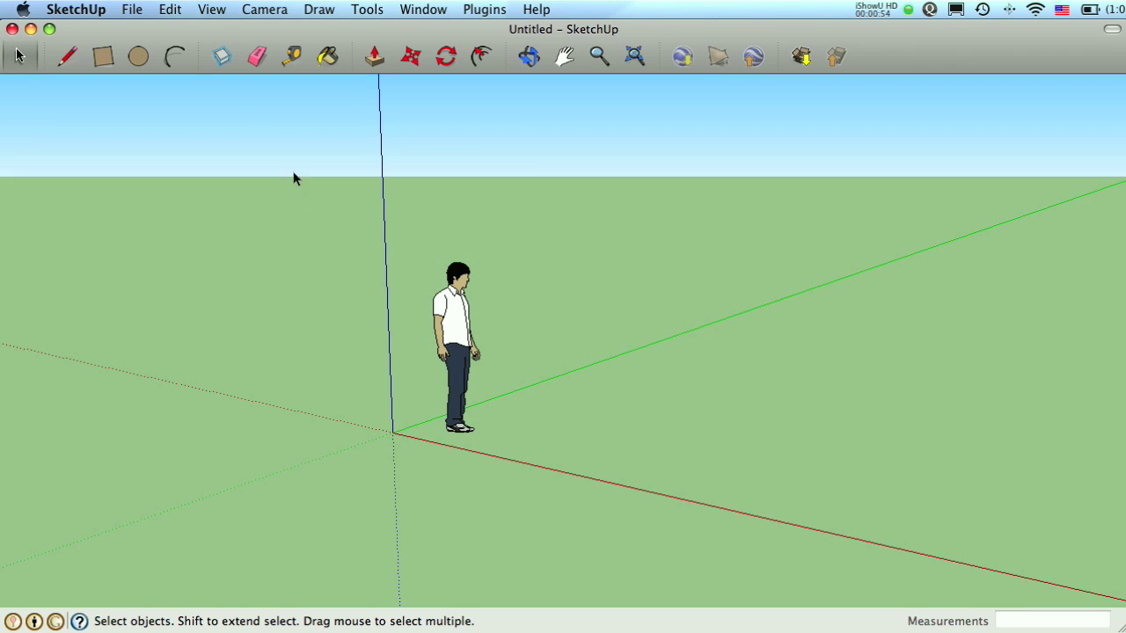
Open the SketchUp application menu to reach Preferences.
{"action": "left_click", "coordinate": [77, 13]}
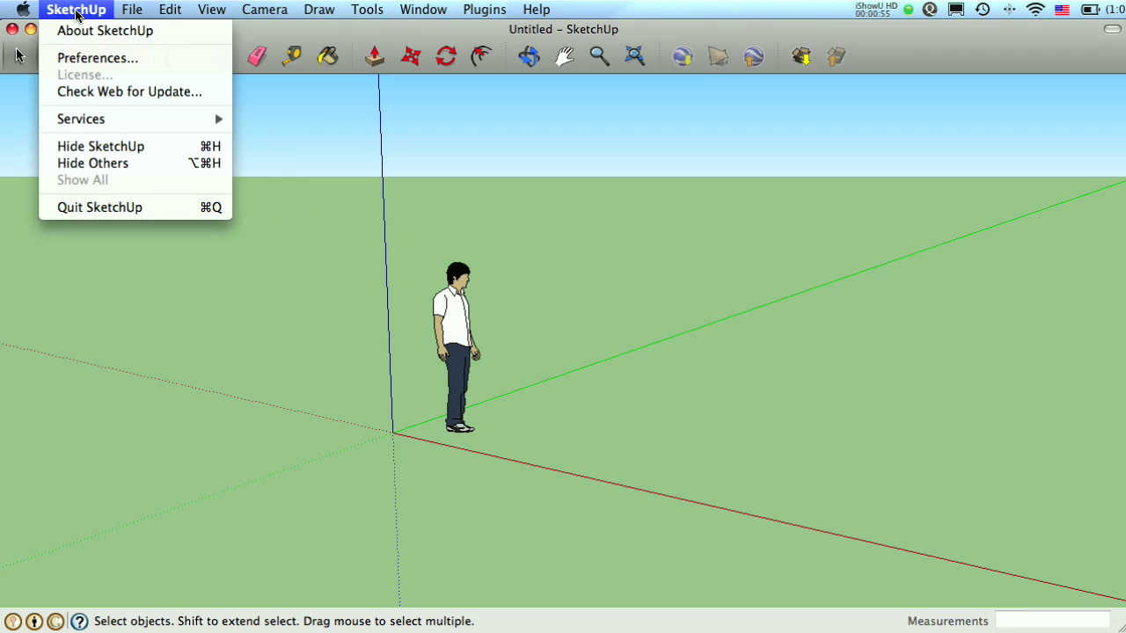
Choose the Product Design and Woodworking – Inches template in Preferences, then close Preferences.
{"action": "left_click", "coordinate": [98, 58]}
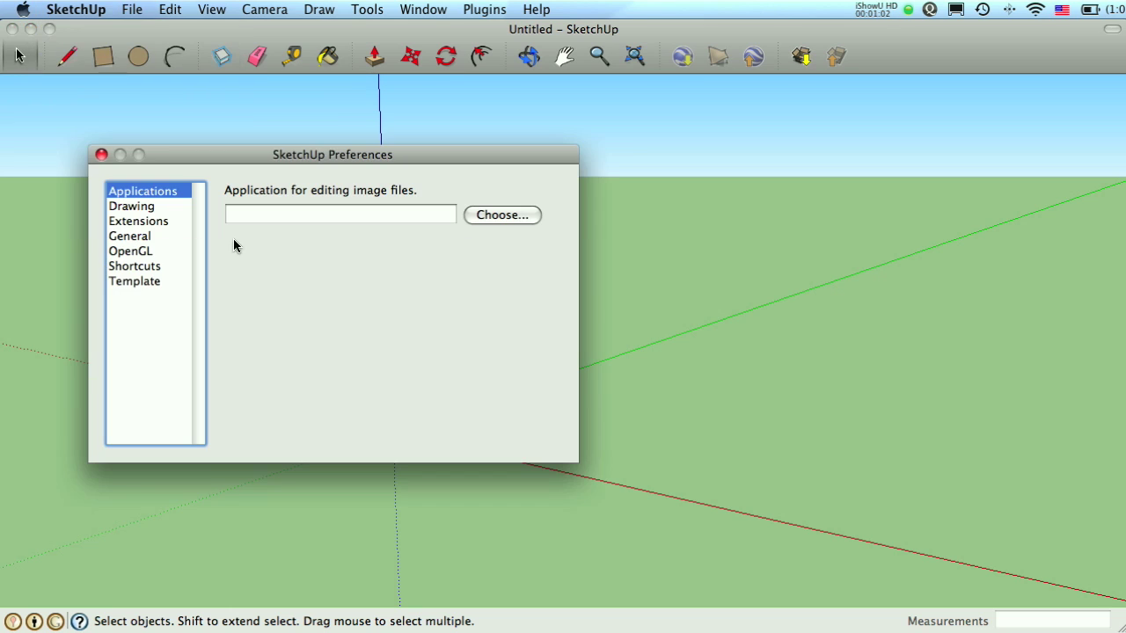
{"action": "left_click", "coordinate": [141, 282]}
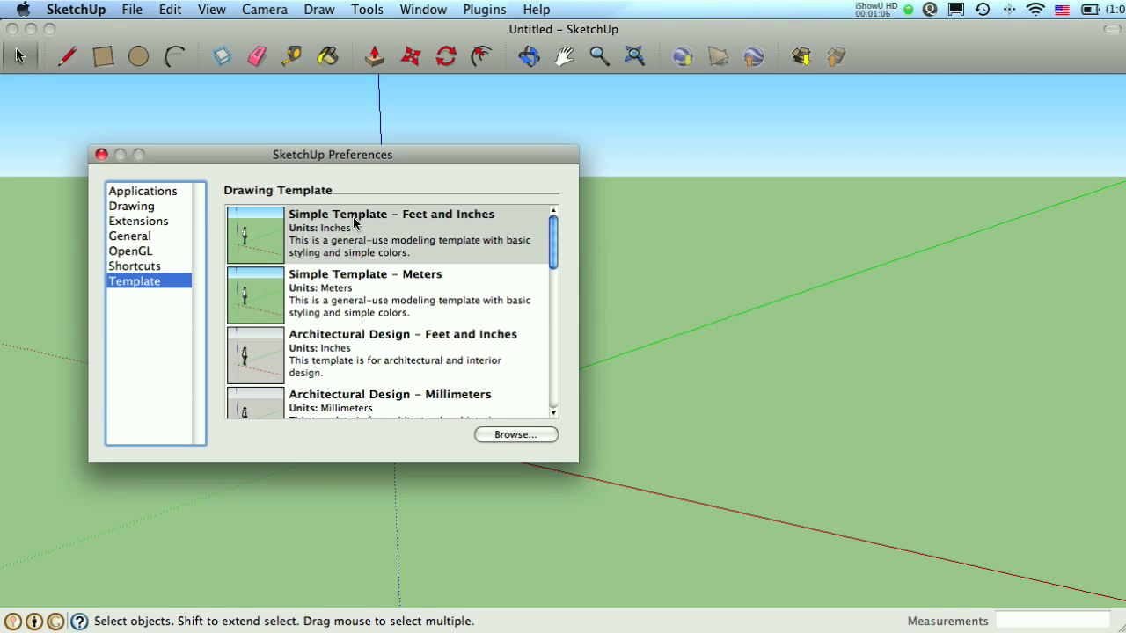
{"action": "left_click", "coordinate": [380, 226]}
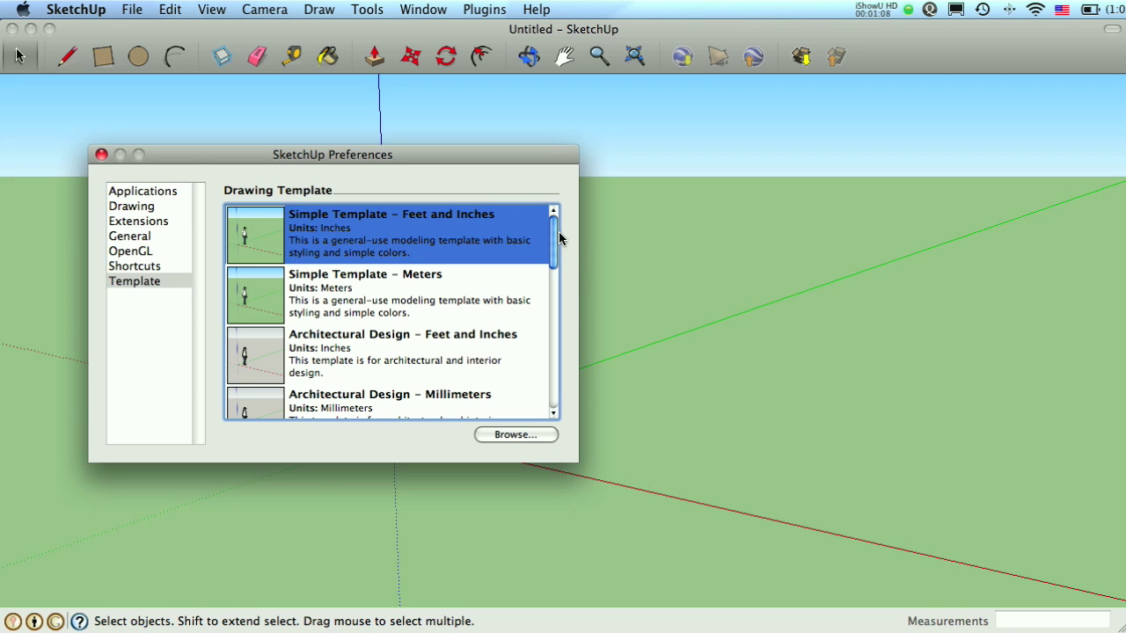
{"action": "left_click_drag", "start_coordinate": [557, 234], "coordinate": [553, 350]}
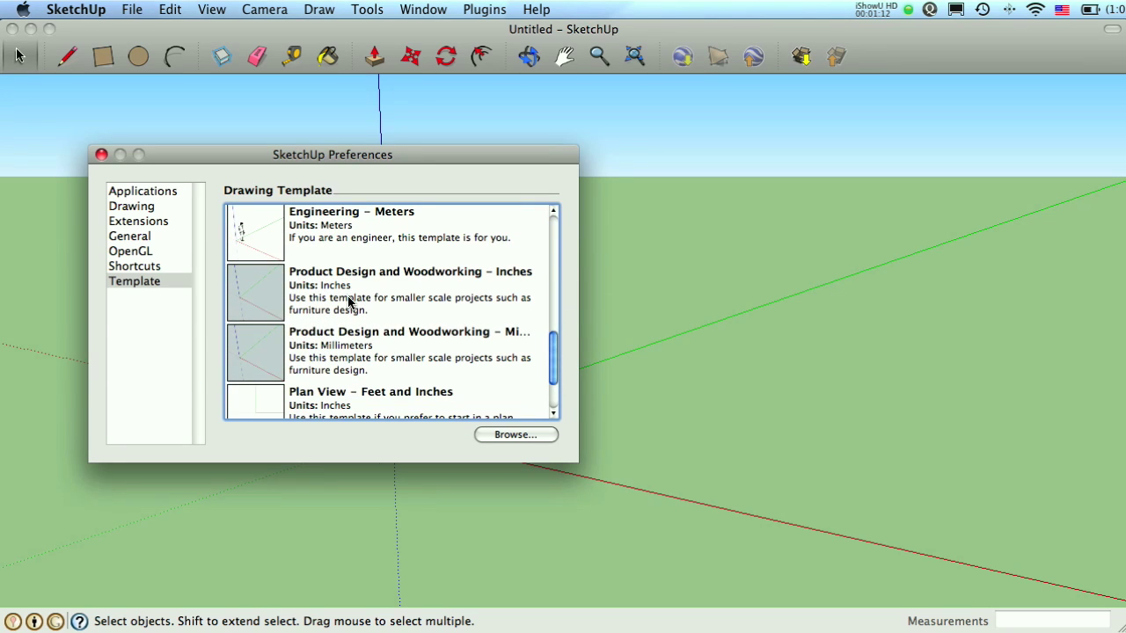
{"action": "left_click", "coordinate": [403, 299]}
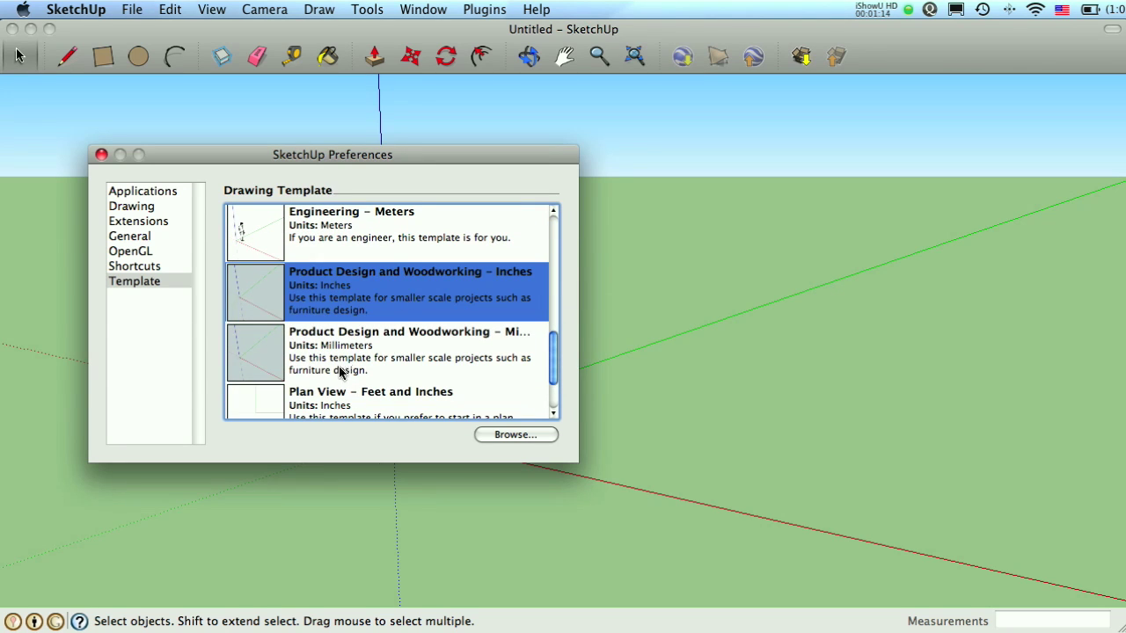
{"action": "left_click", "coordinate": [101, 155]}
Close the current model and start a new one from the woodworking template.
{"action": "left_click", "coordinate": [13, 29]}
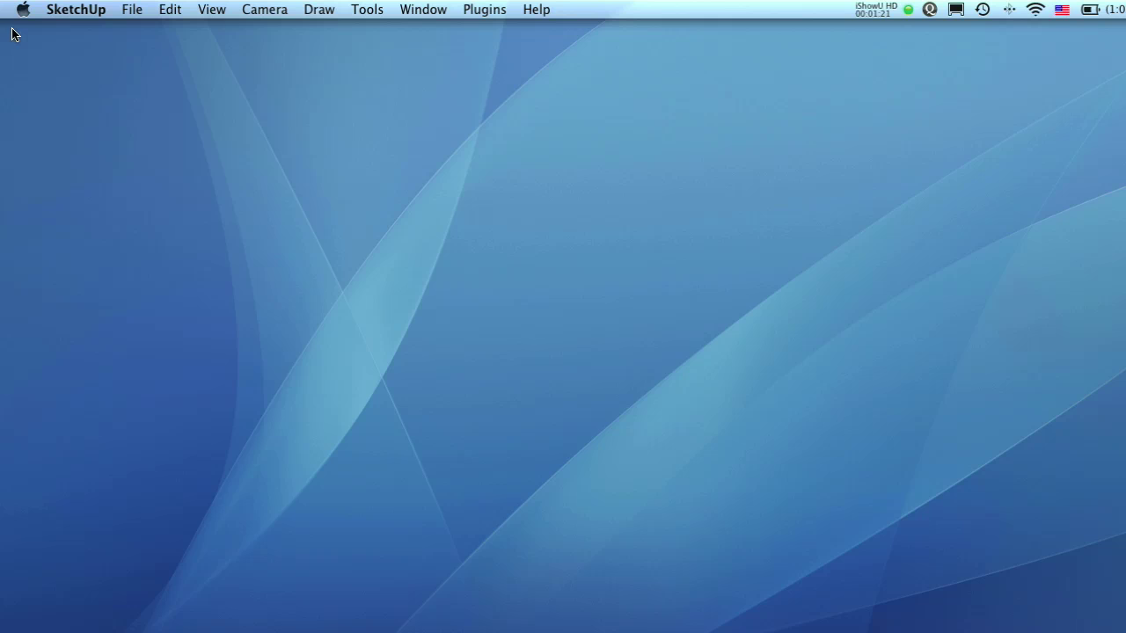
{"action": "left_click", "coordinate": [130, 13]}
{"action": "left_click", "coordinate": [141, 31]}
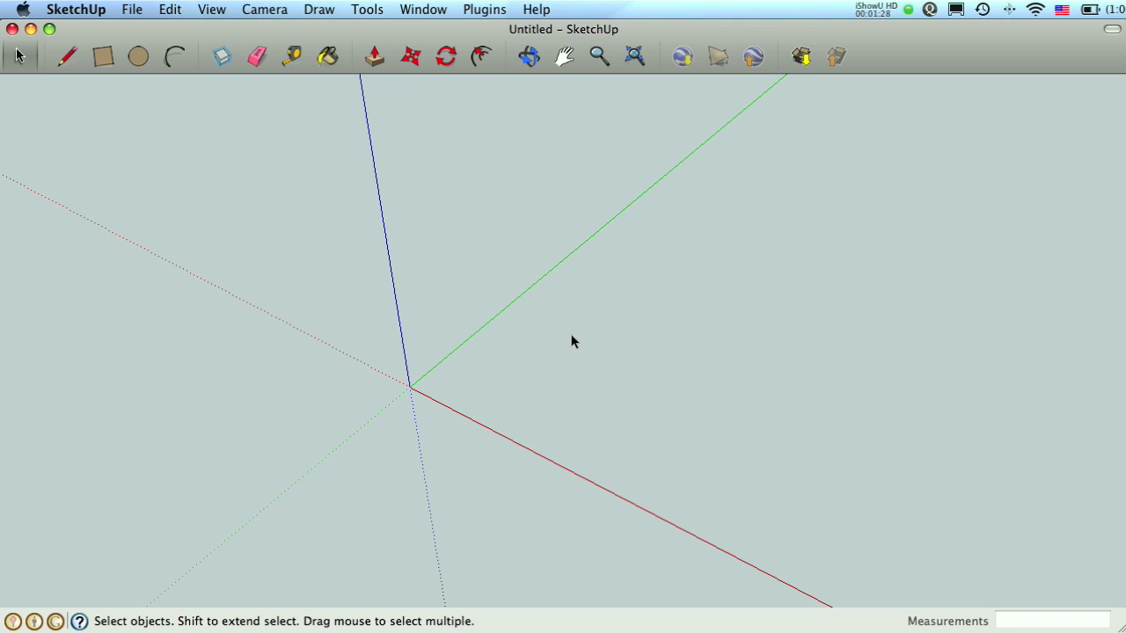
Set Model Info units to 1/16" length precision with length snapping enabled.
{"action": "left_click", "coordinate": [421, 11]}
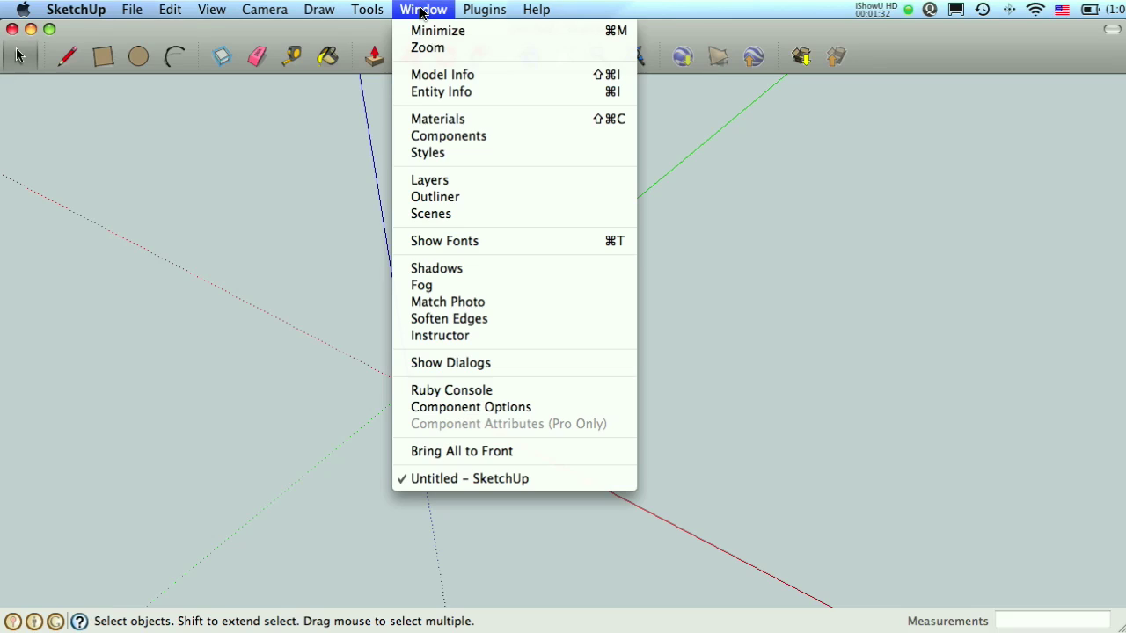
{"action": "left_click", "coordinate": [424, 78]}
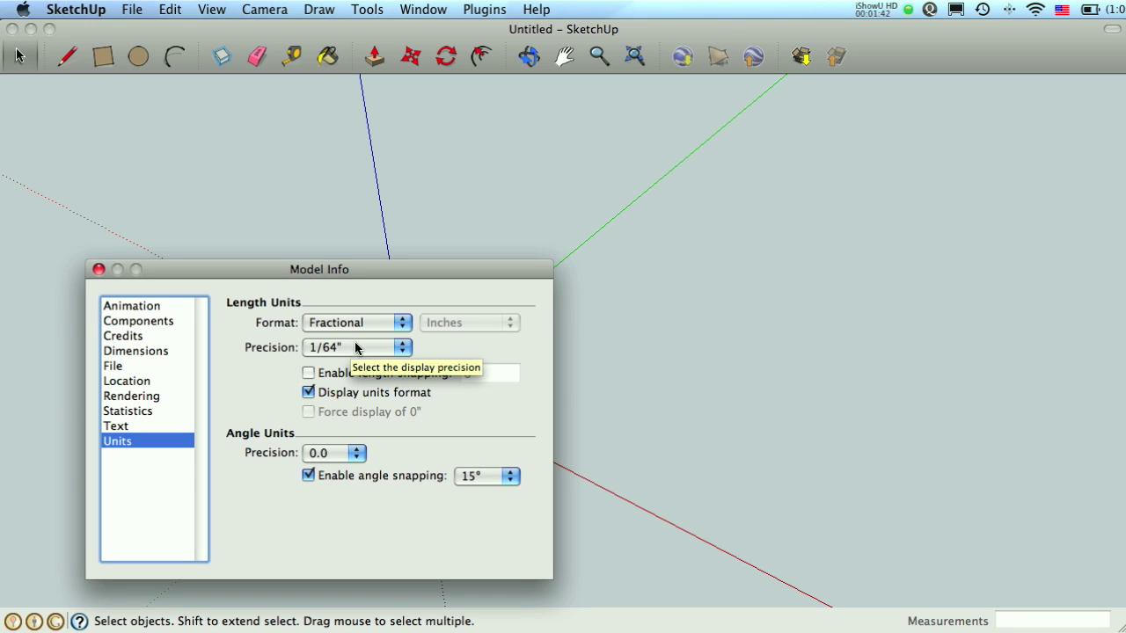
{"action": "left_click", "coordinate": [401, 352]}
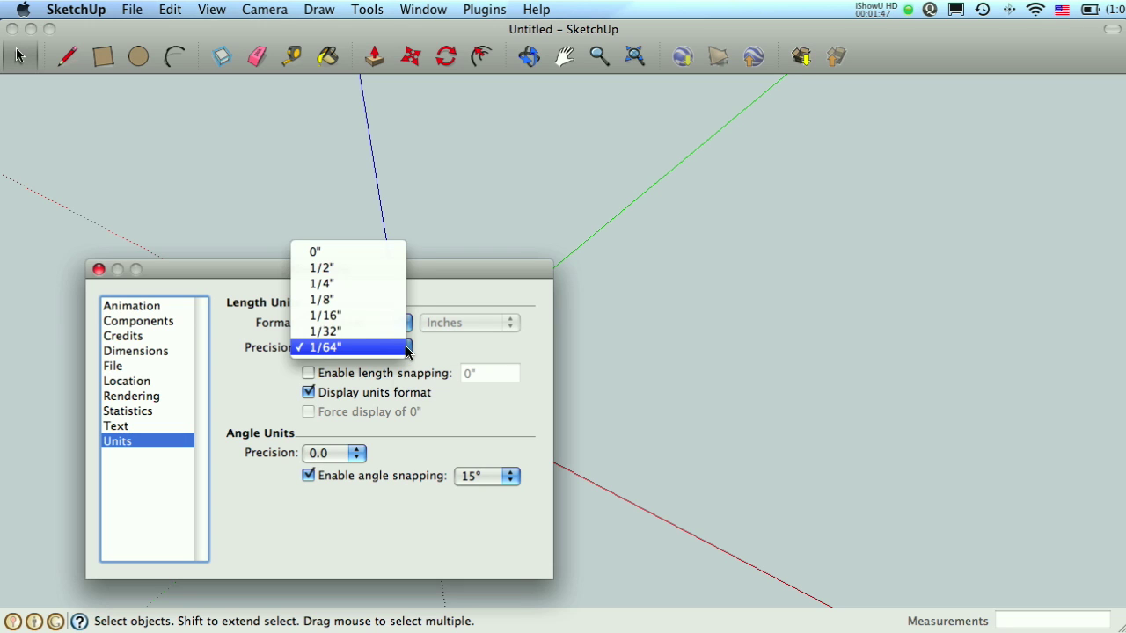
{"action": "left_click", "coordinate": [350, 315]}
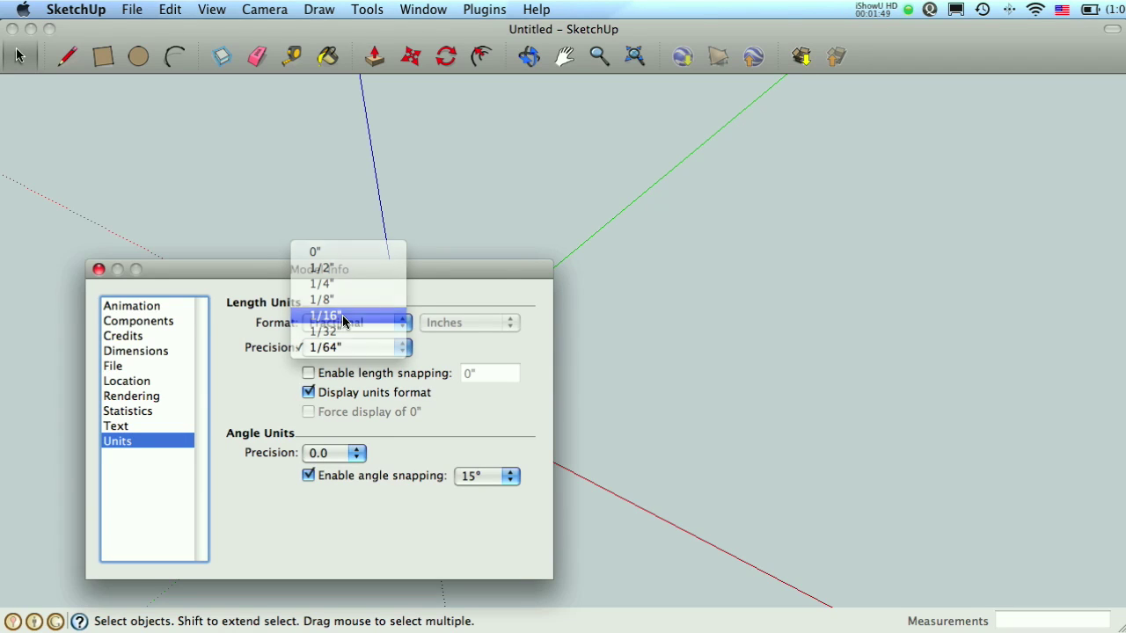
{"action": "left_click", "coordinate": [309, 373]}
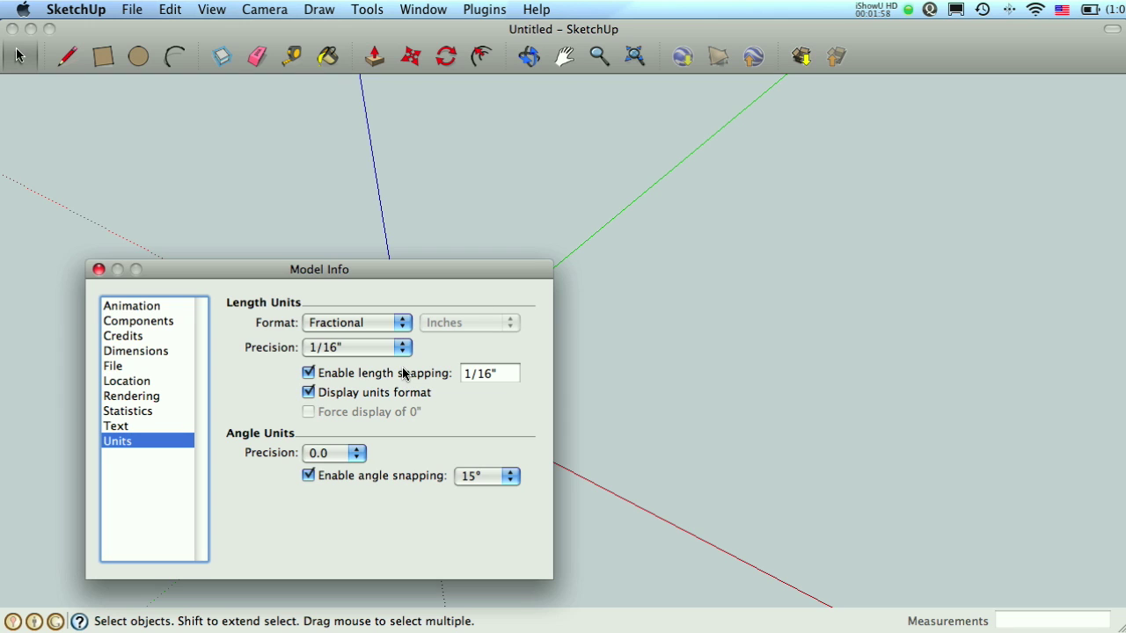
{"action": "left_click", "coordinate": [98, 269]}
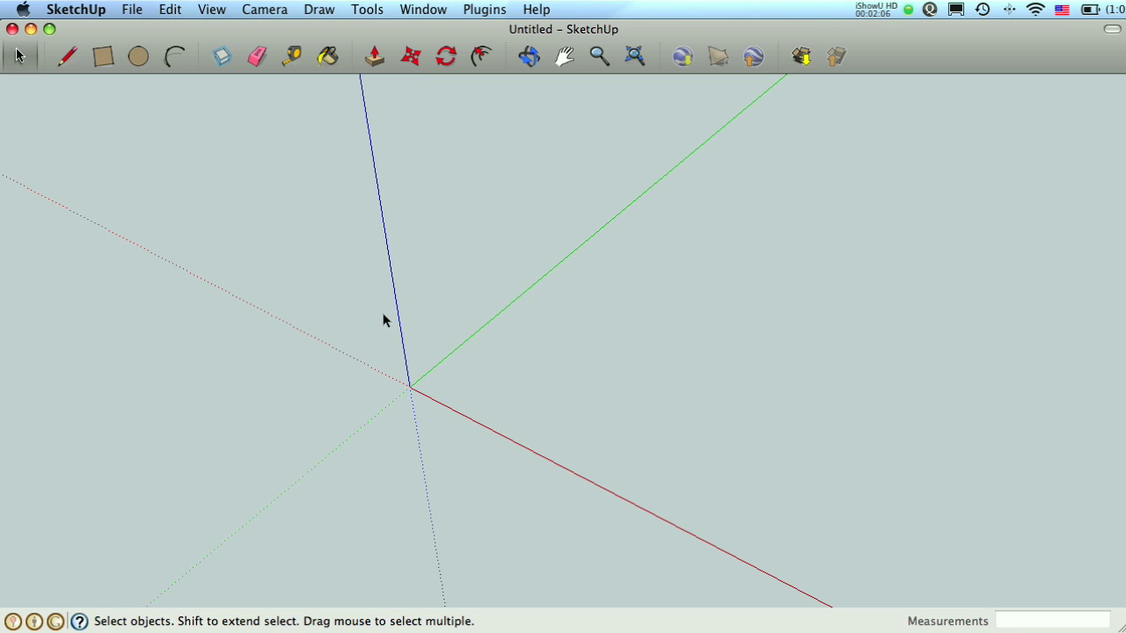
Draw a 69 11/16" by 90" rectangle from the origin, undoing an earlier attempt.
{"action": "left_click", "coordinate": [104, 59]}
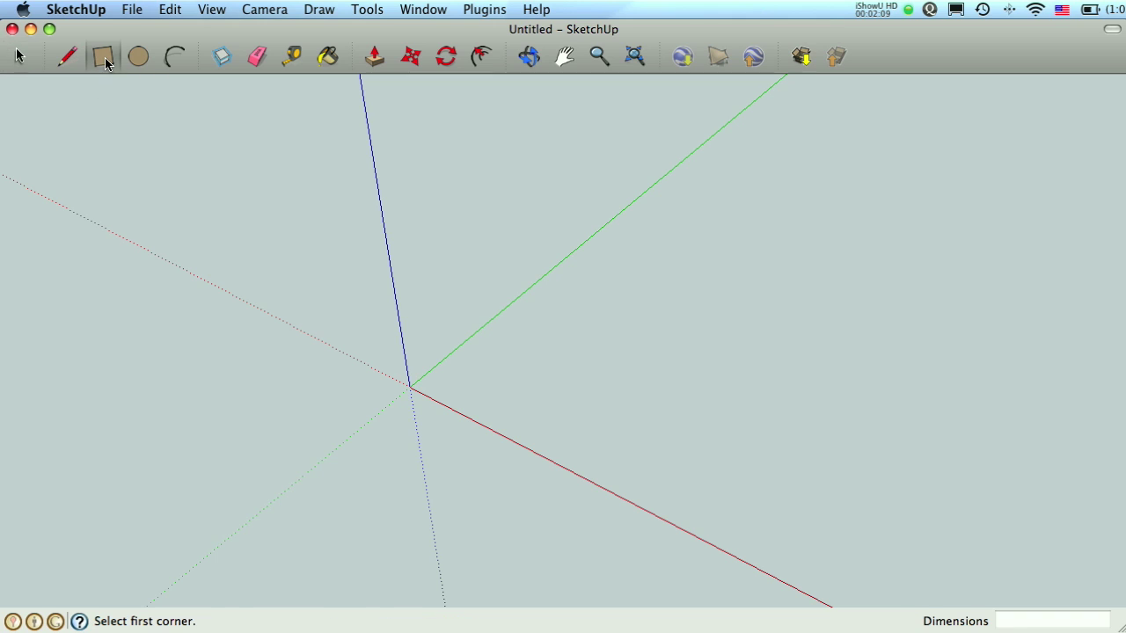
{"action": "left_click", "coordinate": [410, 386]}
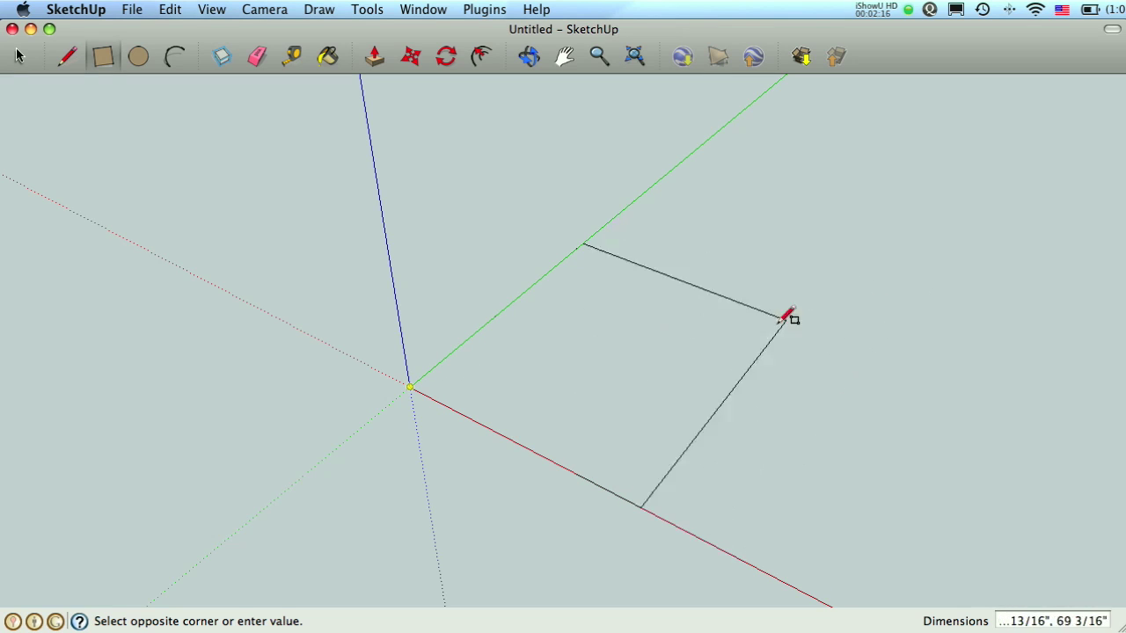
{"action": "key", "text": "Escape"}
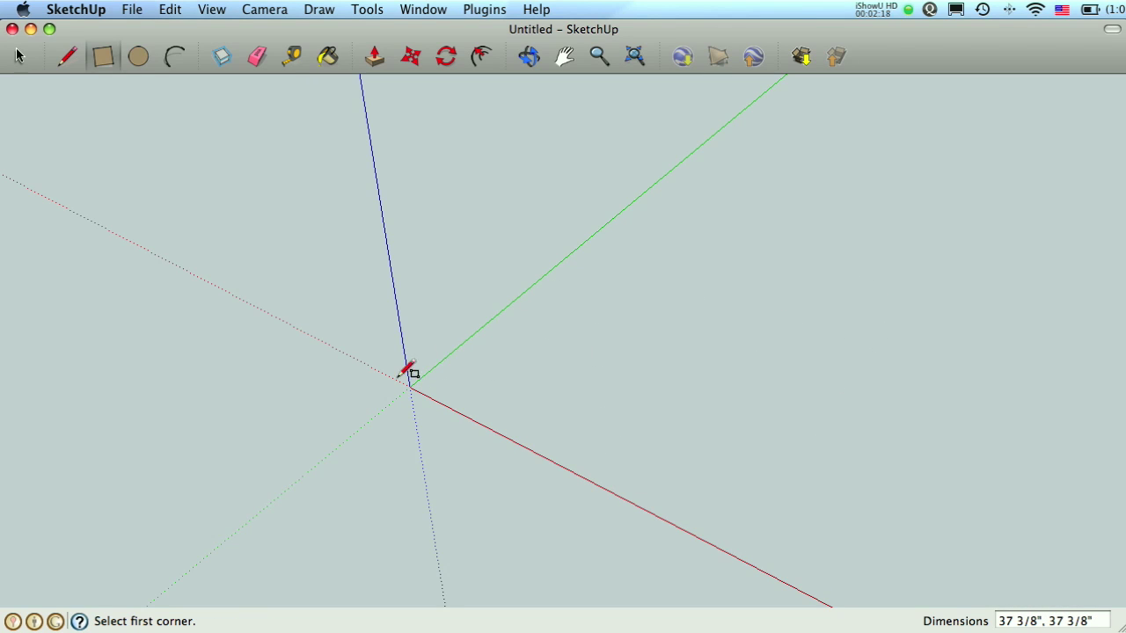
{"action": "left_click", "coordinate": [410, 386]}
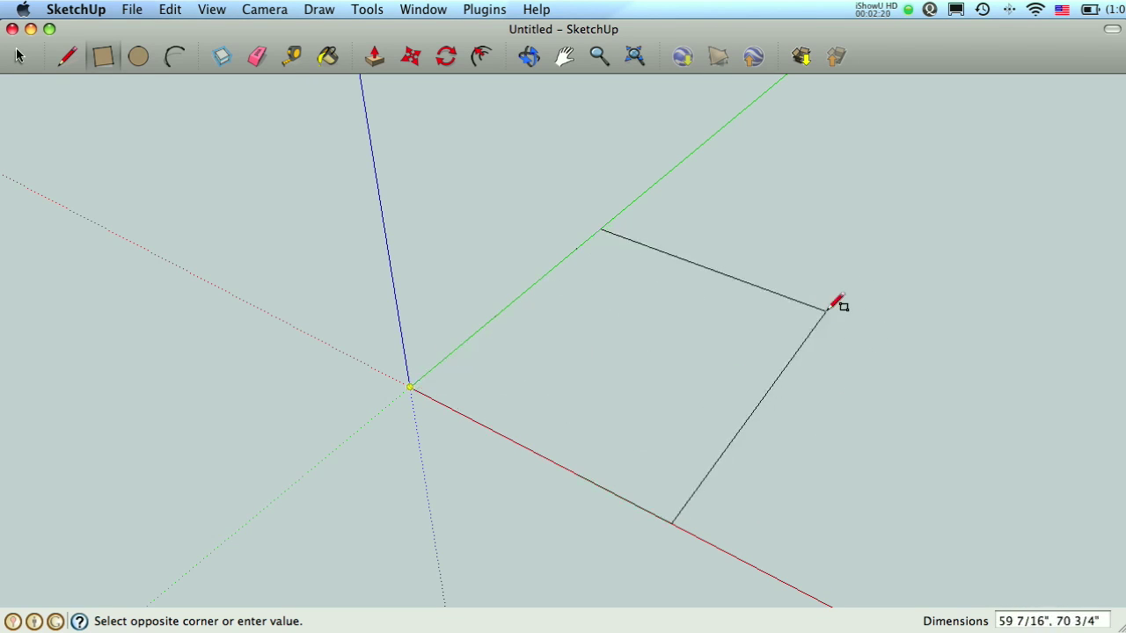
{"action": "left_click", "coordinate": [843, 263]}
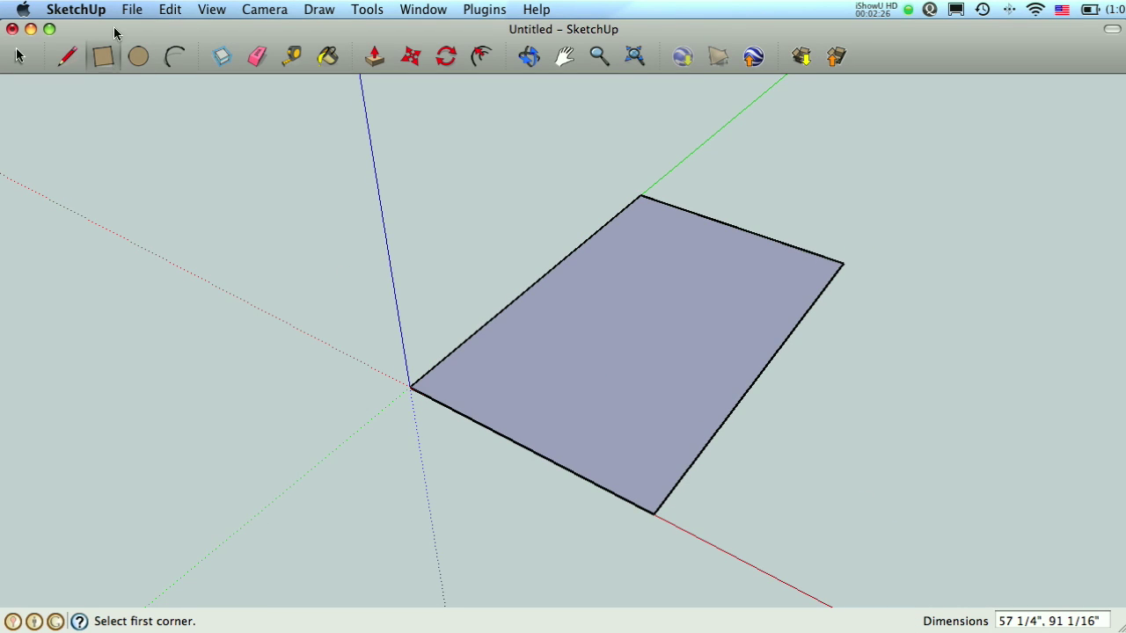
{"action": "left_click", "coordinate": [168, 9]}
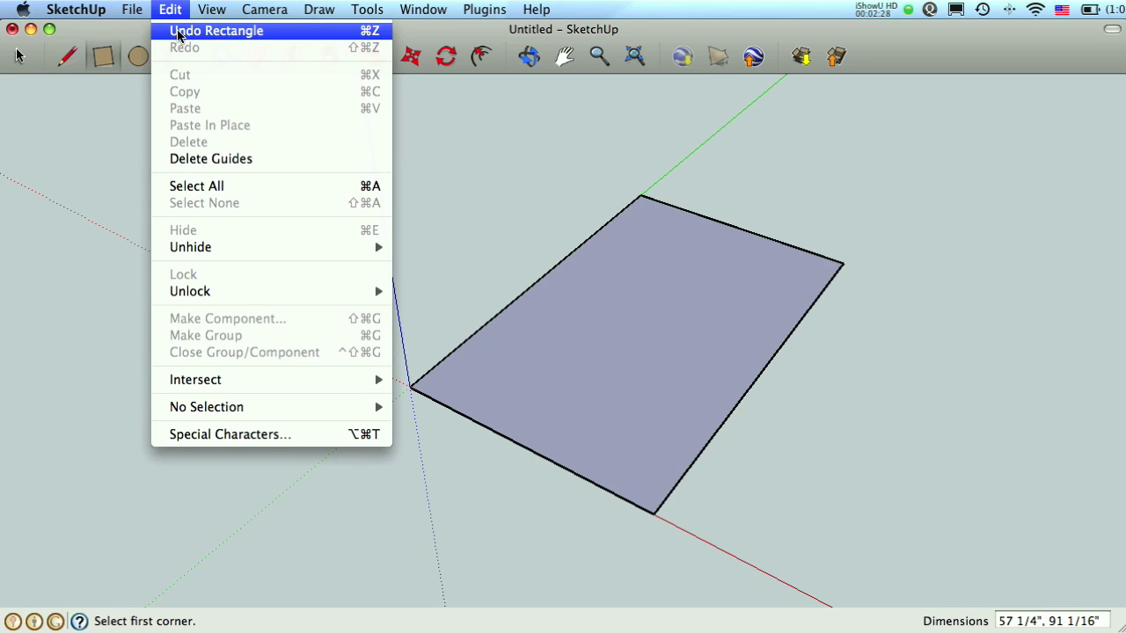
{"action": "left_click", "coordinate": [179, 32]}
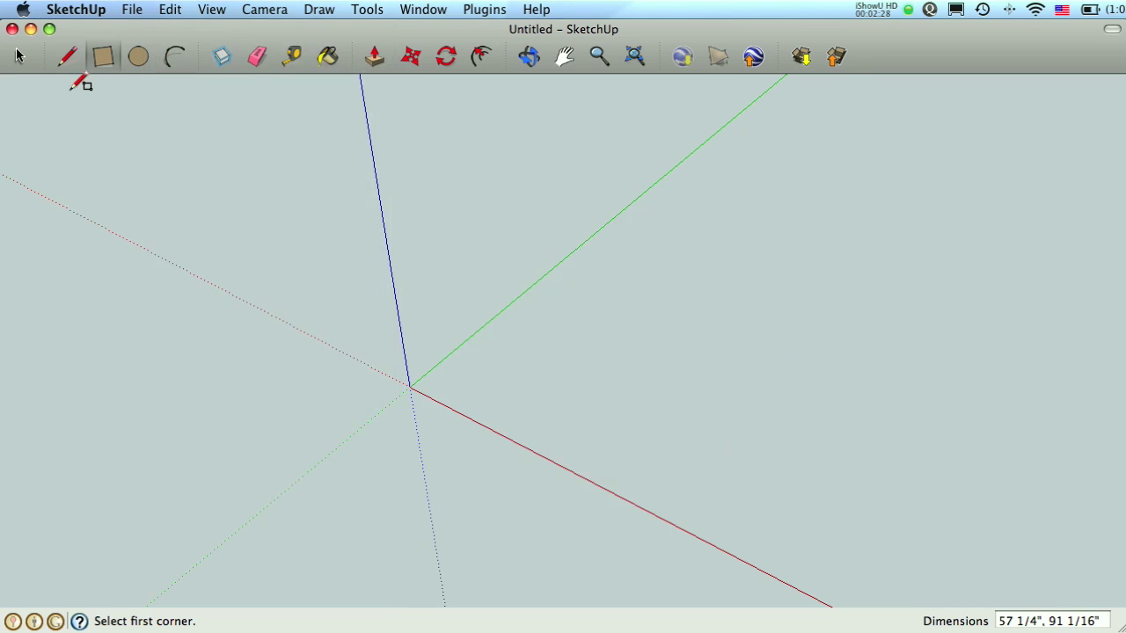
{"action": "left_click", "coordinate": [410, 385]}
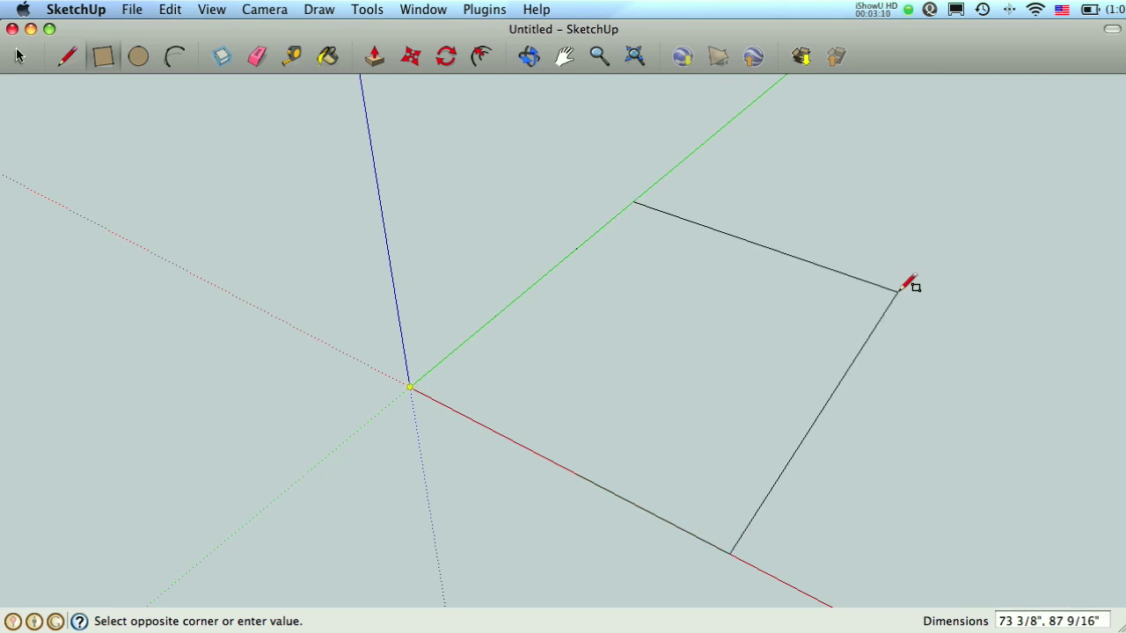
{"action": "left_click", "coordinate": [893, 286]}
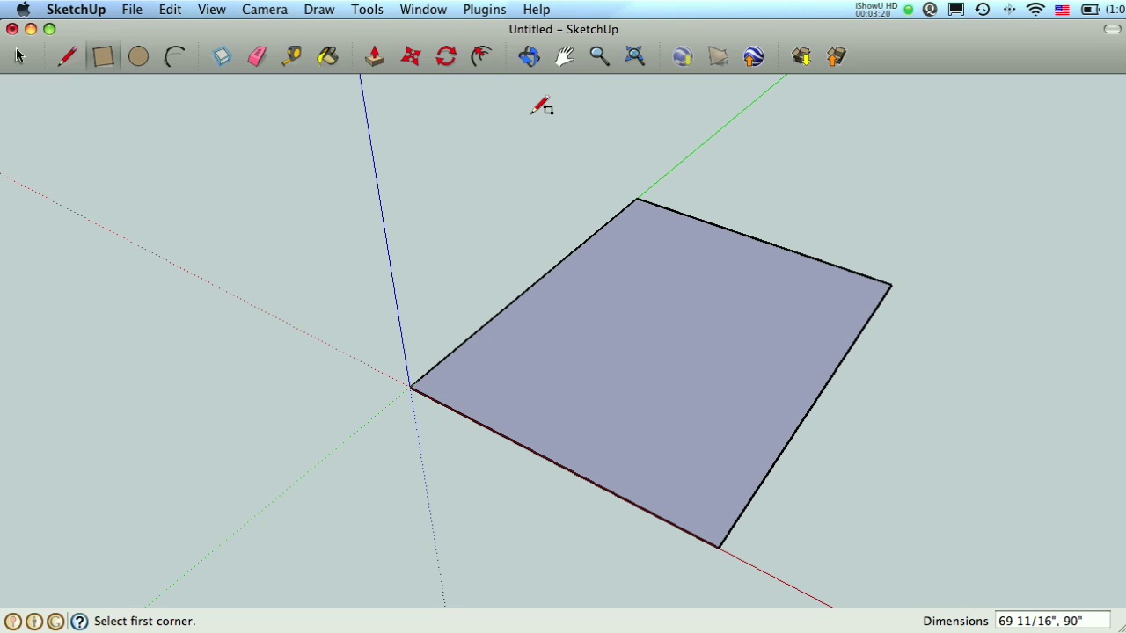
{"action": "left_click", "coordinate": [529, 57]}
{"action": "left_click_drag", "start_coordinate": [409, 392], "coordinate": [496, 390]}
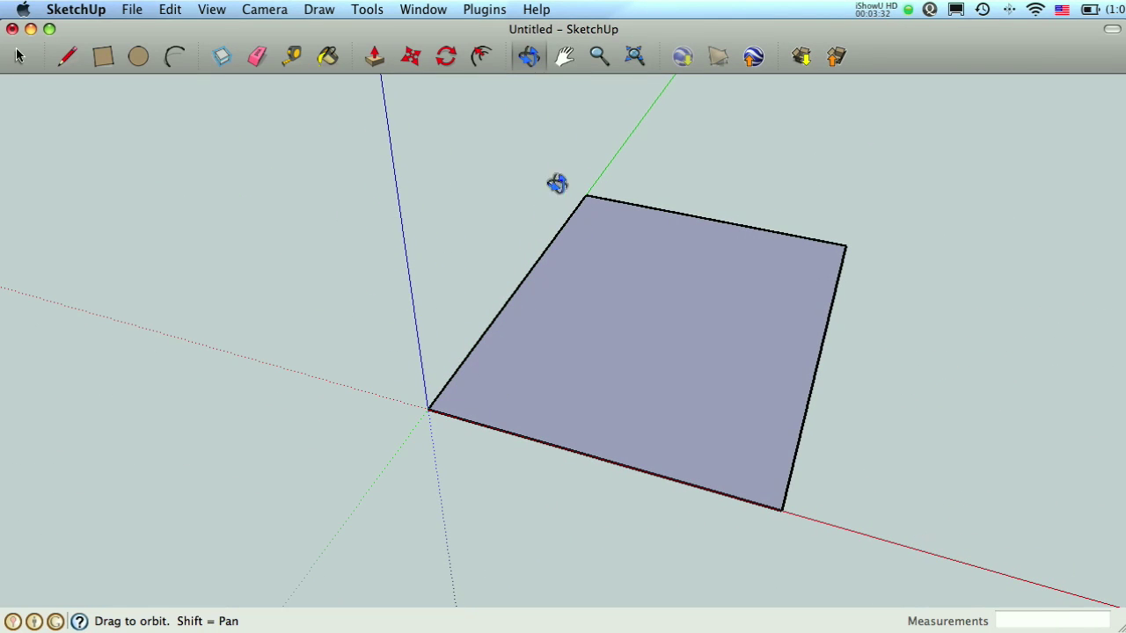
{"action": "left_click_drag", "start_coordinate": [427, 498], "coordinate": [406, 449]}
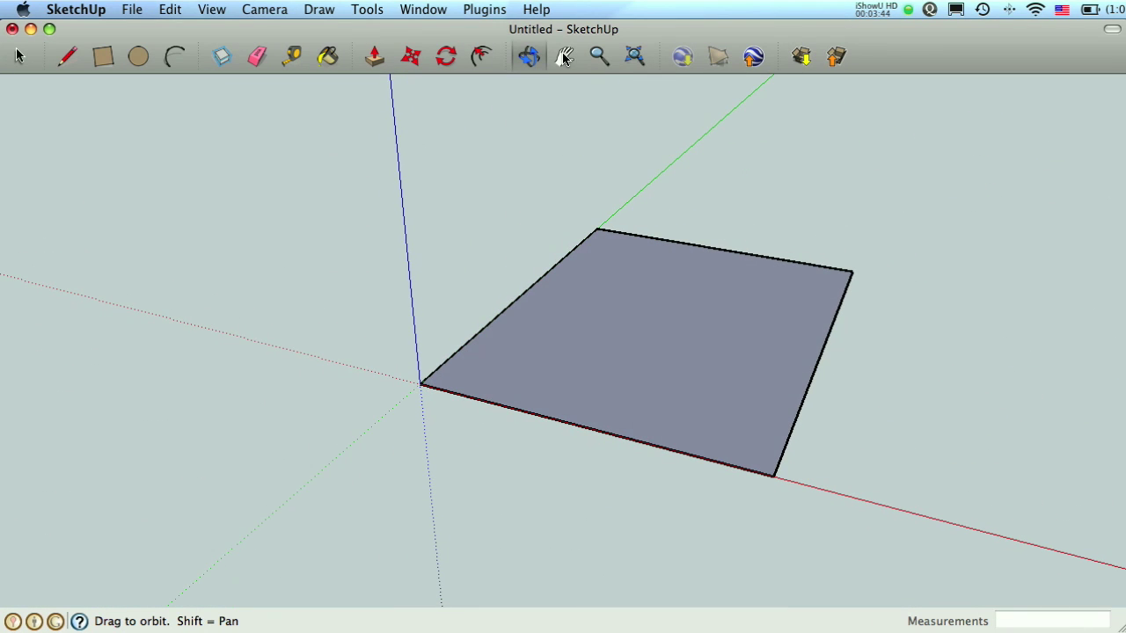
{"action": "left_click", "coordinate": [565, 57]}
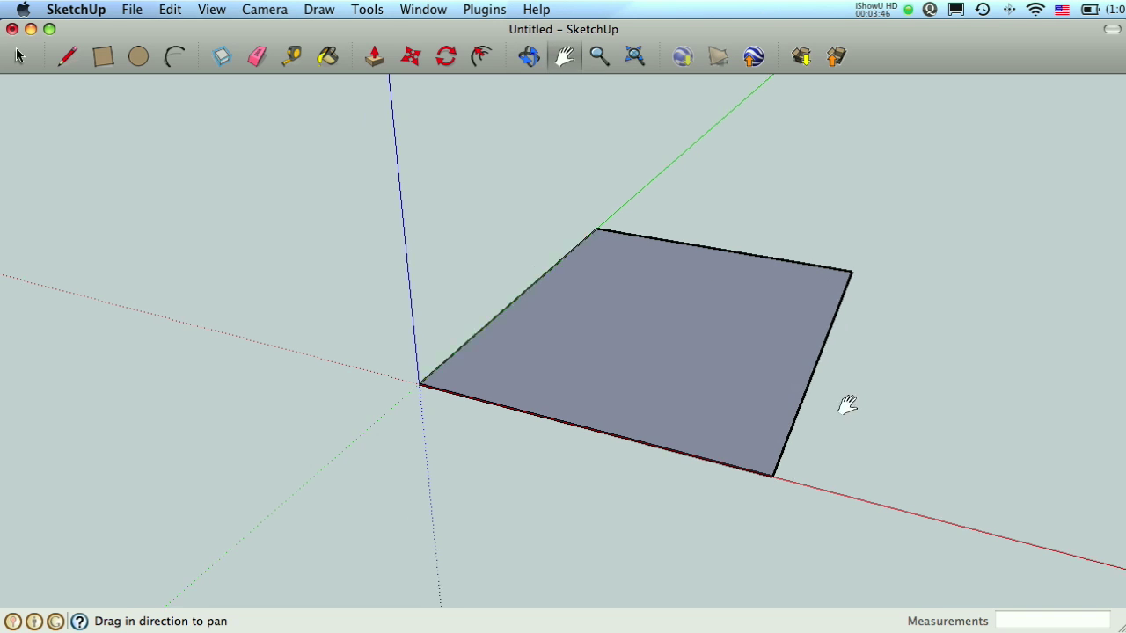
{"action": "left_click_drag", "start_coordinate": [847, 402], "coordinate": [915, 448]}
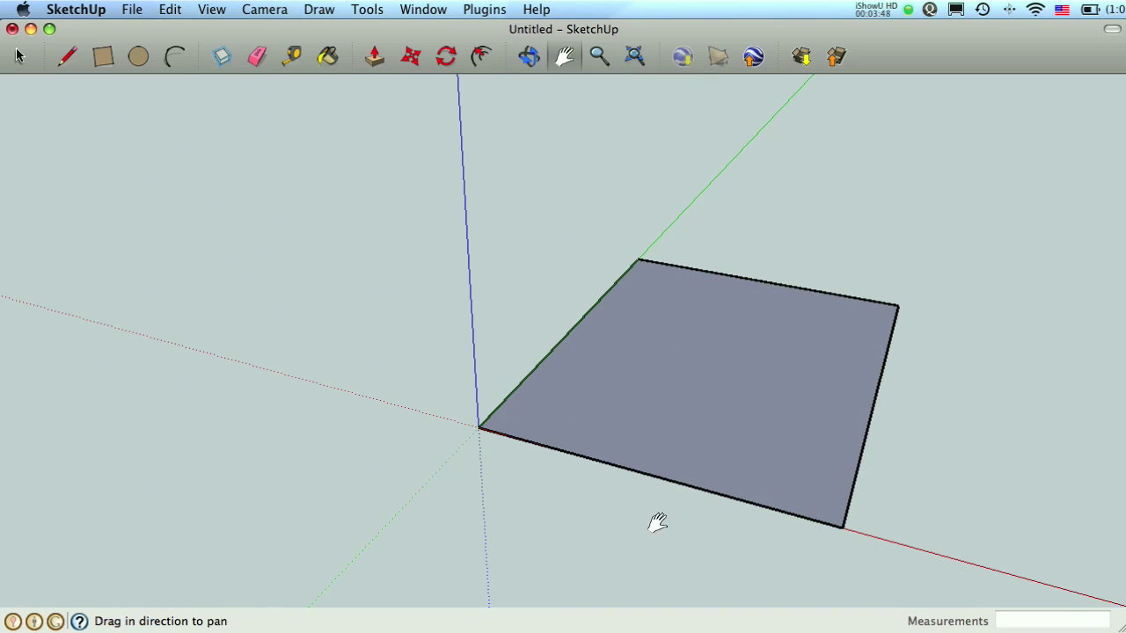
{"action": "left_click_drag", "start_coordinate": [656, 522], "coordinate": [668, 130]}
{"action": "left_click_drag", "start_coordinate": [671, 188], "coordinate": [666, 483]}
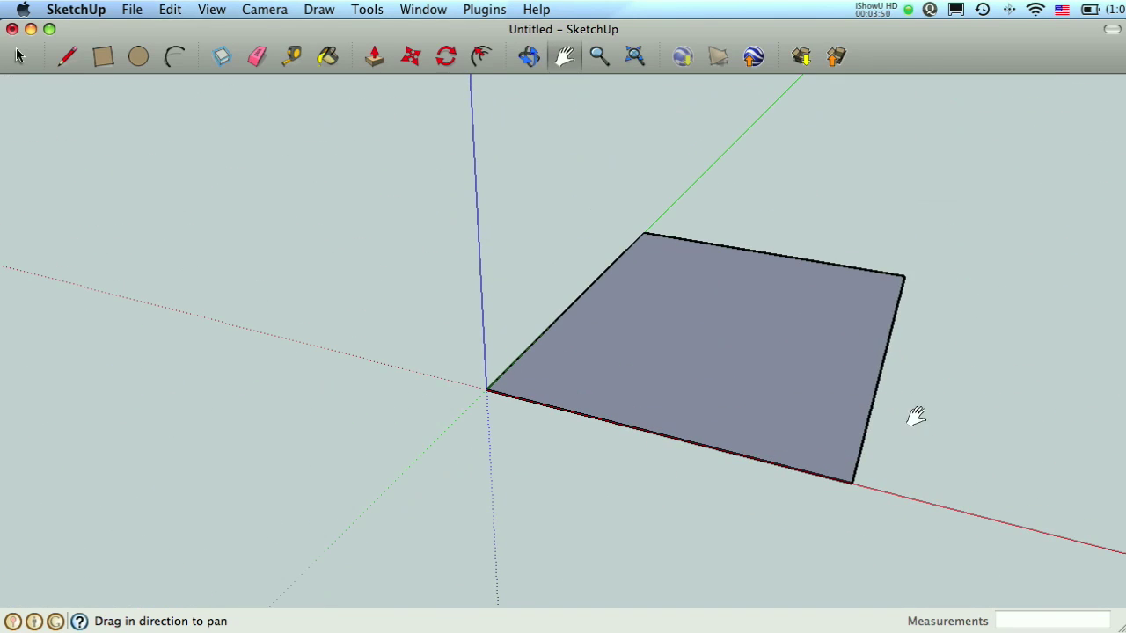
{"action": "left_click_drag", "start_coordinate": [918, 417], "coordinate": [658, 372]}
{"action": "mouse_move", "coordinate": [449, 366]}
{"action": "left_mouse_down"}
{"action": "mouse_move", "coordinate": [747, 382]}
{"action": "mouse_move", "coordinate": [990, 420]}
{"action": "mouse_move", "coordinate": [477, 395]}
{"action": "mouse_move", "coordinate": [447, 354]}
{"action": "left_mouse_up"}
{"action": "left_click_drag", "start_coordinate": [563, 344], "coordinate": [468, 382]}
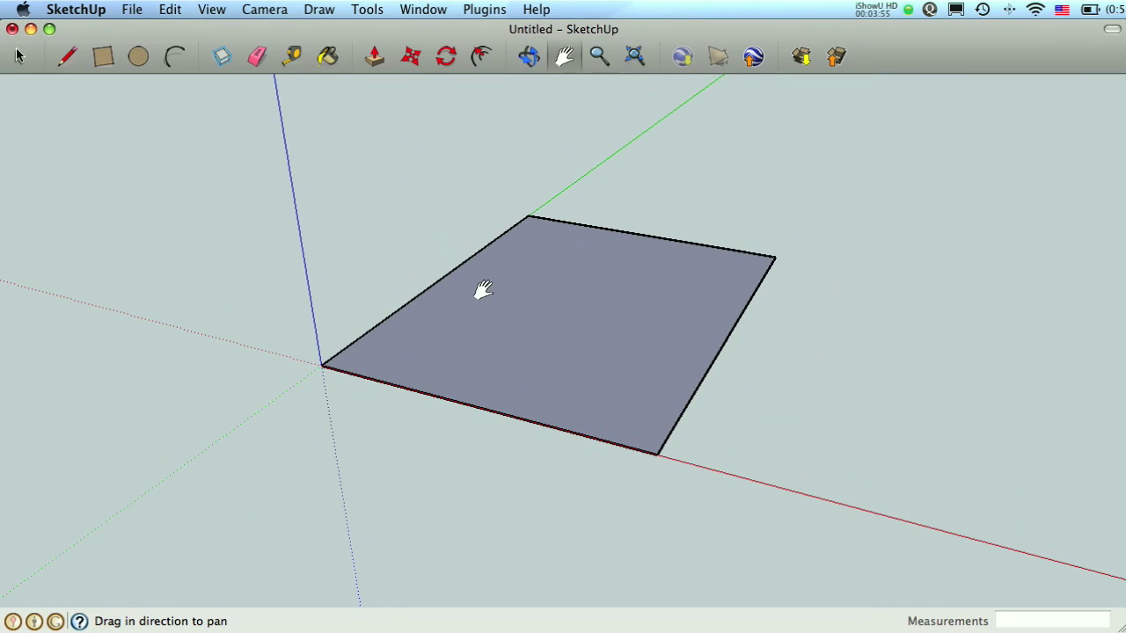
{"action": "left_click", "coordinate": [599, 58]}
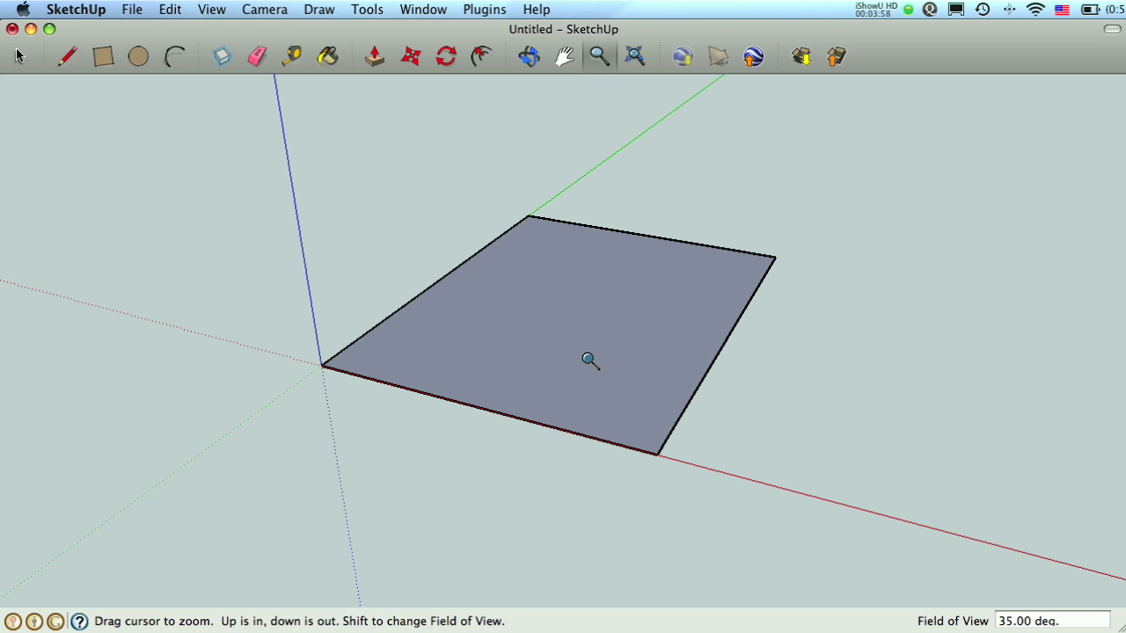
{"action": "left_click_drag", "start_coordinate": [588, 366], "coordinate": [607, 387]}
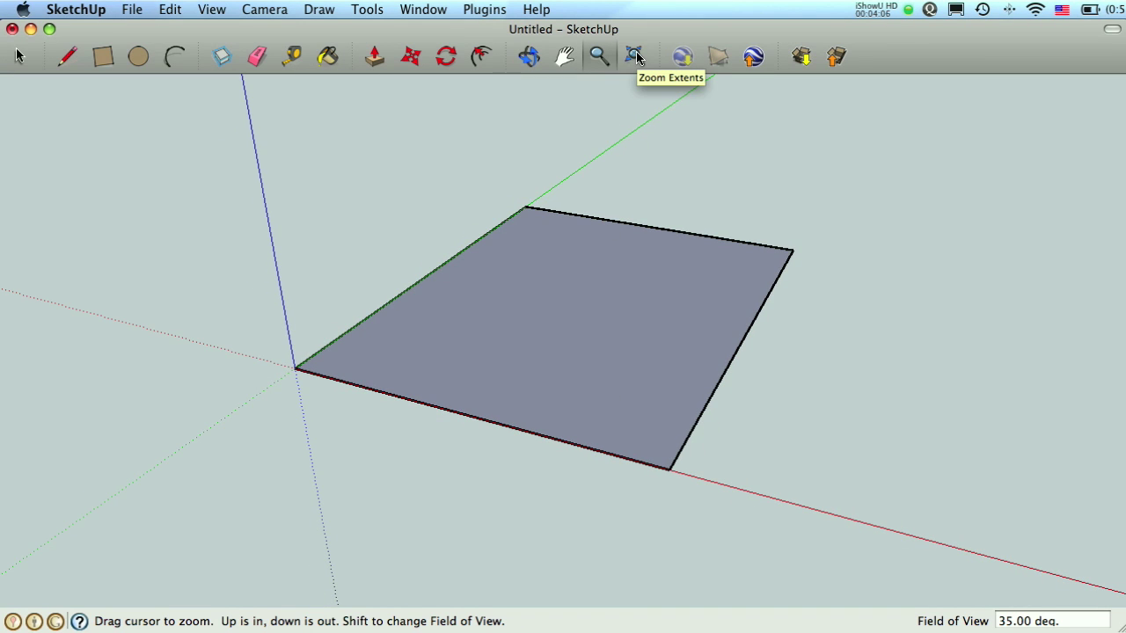
{"action": "left_click_drag", "start_coordinate": [598, 151], "coordinate": [622, 493]}
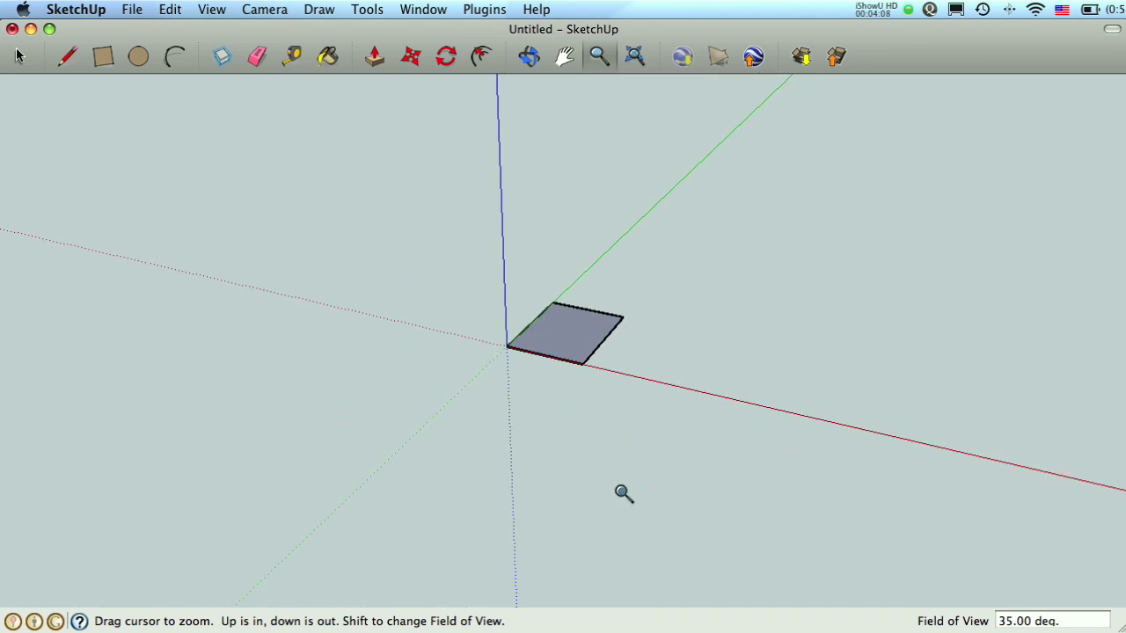
{"action": "left_click", "coordinate": [643, 56]}
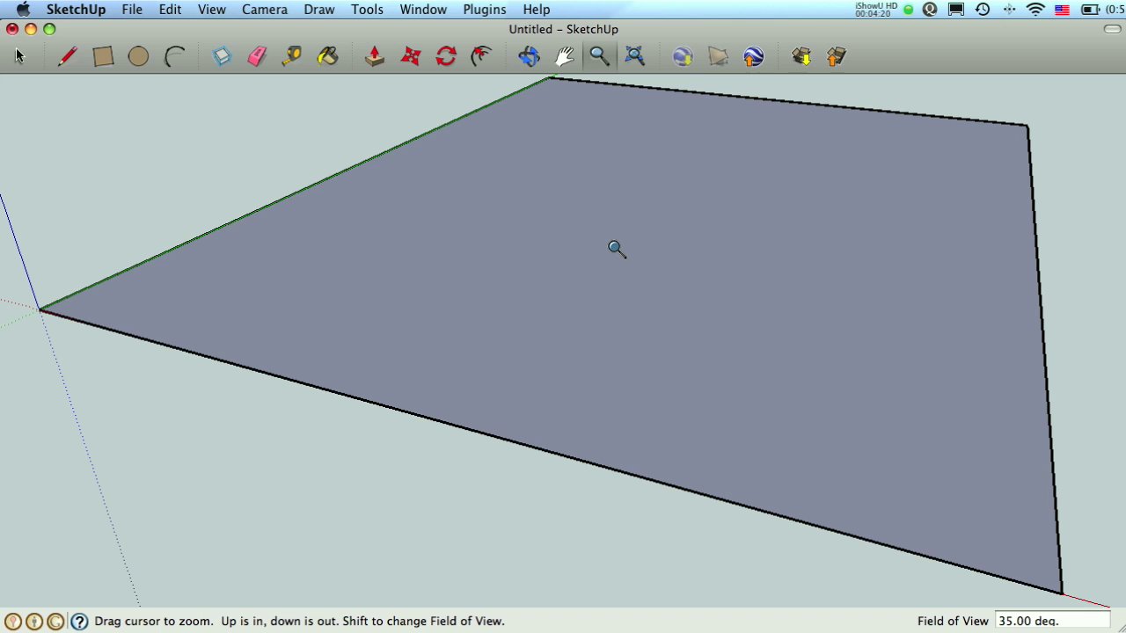
{"action": "scroll", "coordinate": [616, 249], "scroll_direction": "down", "scroll_amount": 5}
{"action": "scroll", "coordinate": [616, 249], "scroll_direction": "up", "scroll_amount": 3}
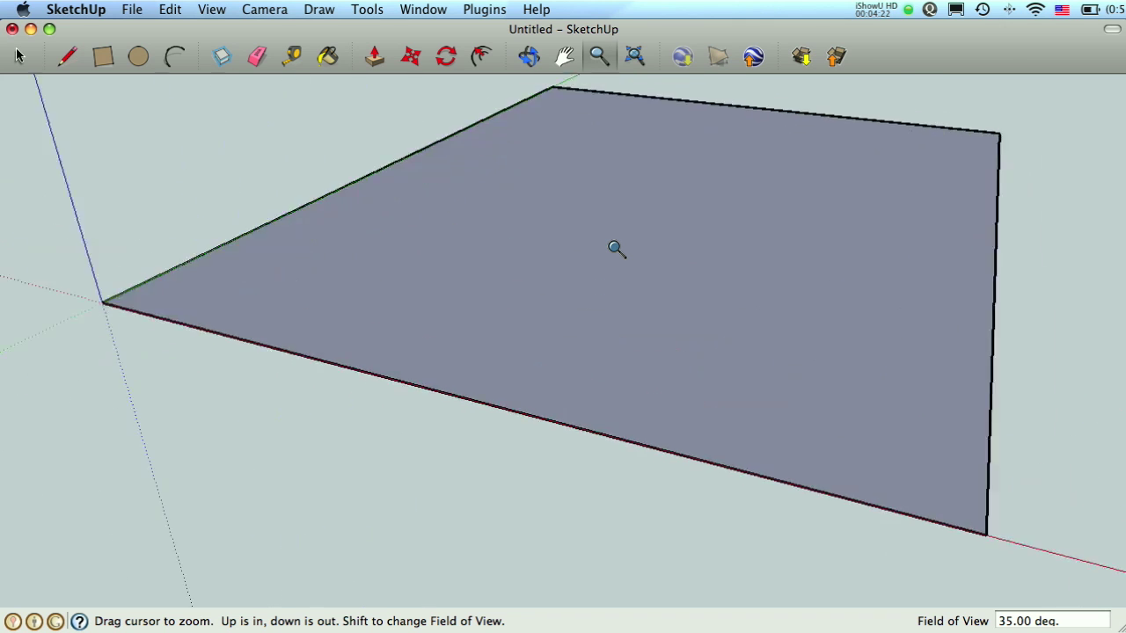
{"action": "scroll", "coordinate": [616, 249], "scroll_direction": "down", "scroll_amount": 2}
{"action": "scroll", "coordinate": [616, 249], "scroll_direction": "down", "scroll_amount": 5}
{"action": "scroll", "coordinate": [581, 245], "scroll_direction": "up", "scroll_amount": 5}
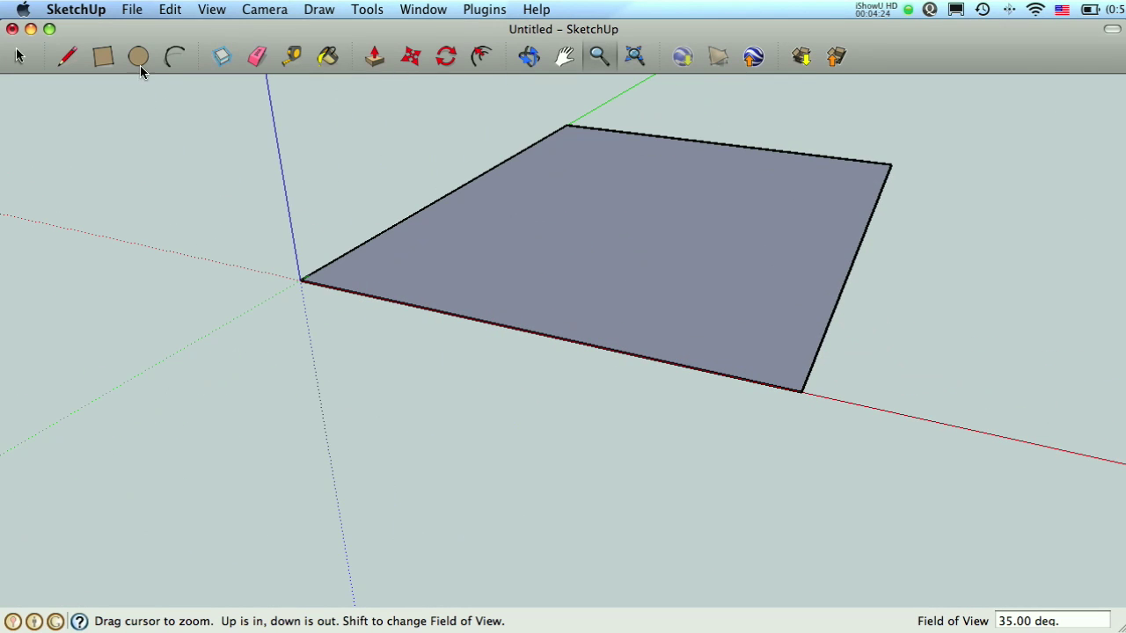
{"action": "left_click", "coordinate": [102, 57]}
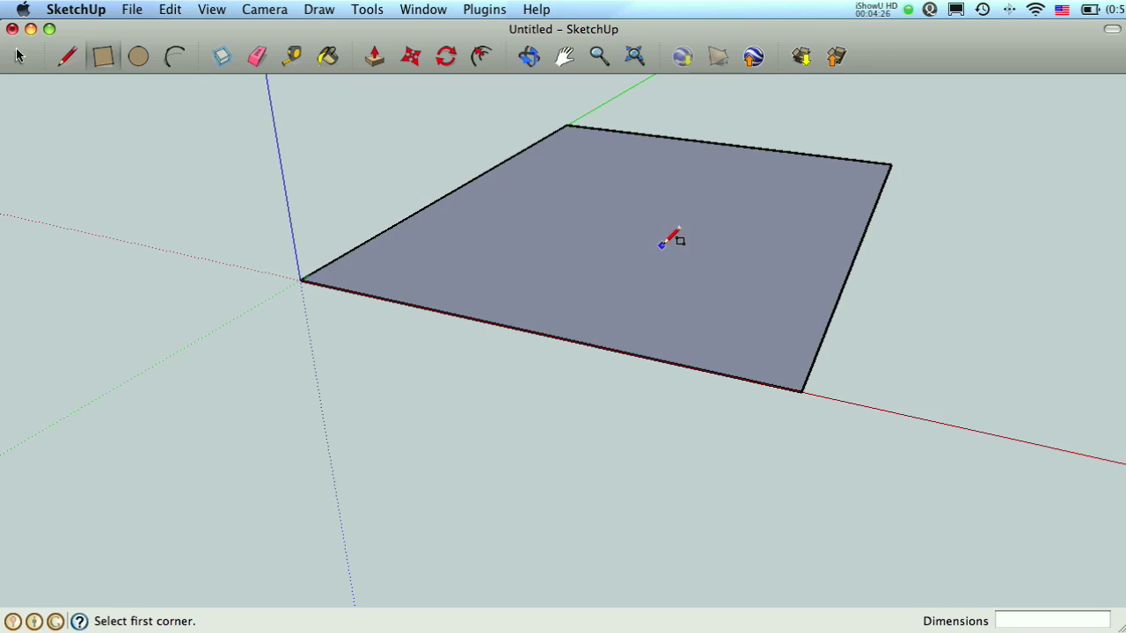
{"action": "scroll", "coordinate": [662, 244], "scroll_direction": "down", "scroll_amount": 5}
{"action": "scroll", "coordinate": [662, 245], "scroll_direction": "up", "scroll_amount": 6}
{"action": "scroll", "coordinate": [661, 245], "scroll_direction": "down", "scroll_amount": 3}
{"action": "scroll", "coordinate": [662, 245], "scroll_direction": "up", "scroll_amount": 2}
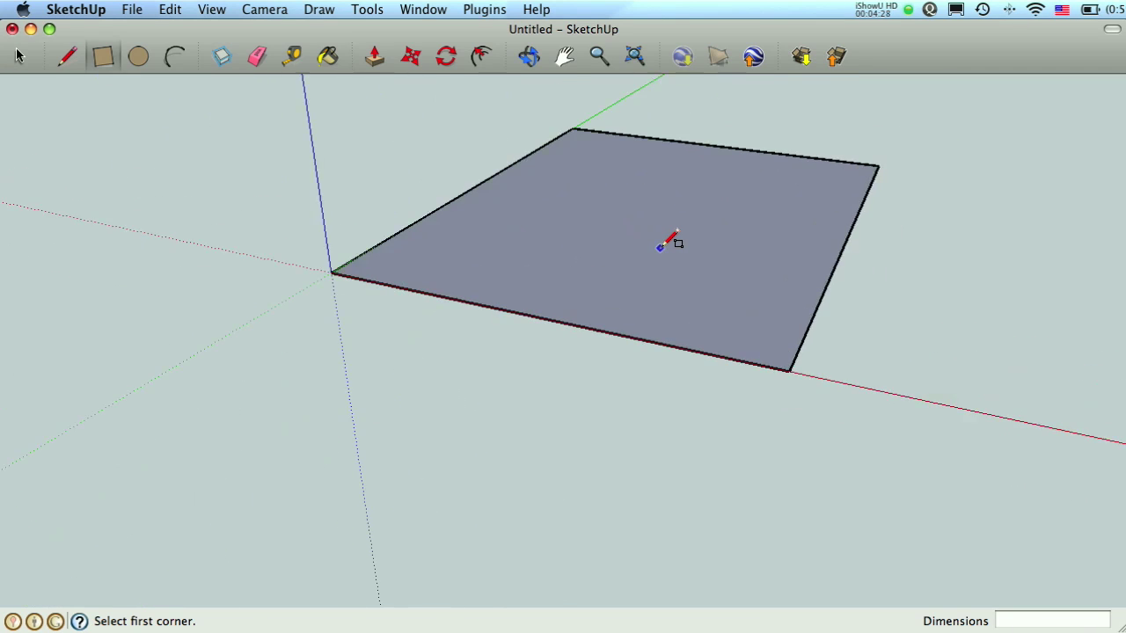
{"action": "scroll", "coordinate": [665, 244], "scroll_direction": "up", "scroll_amount": 3}
{"action": "scroll", "coordinate": [664, 243], "scroll_direction": "down", "scroll_amount": 3}
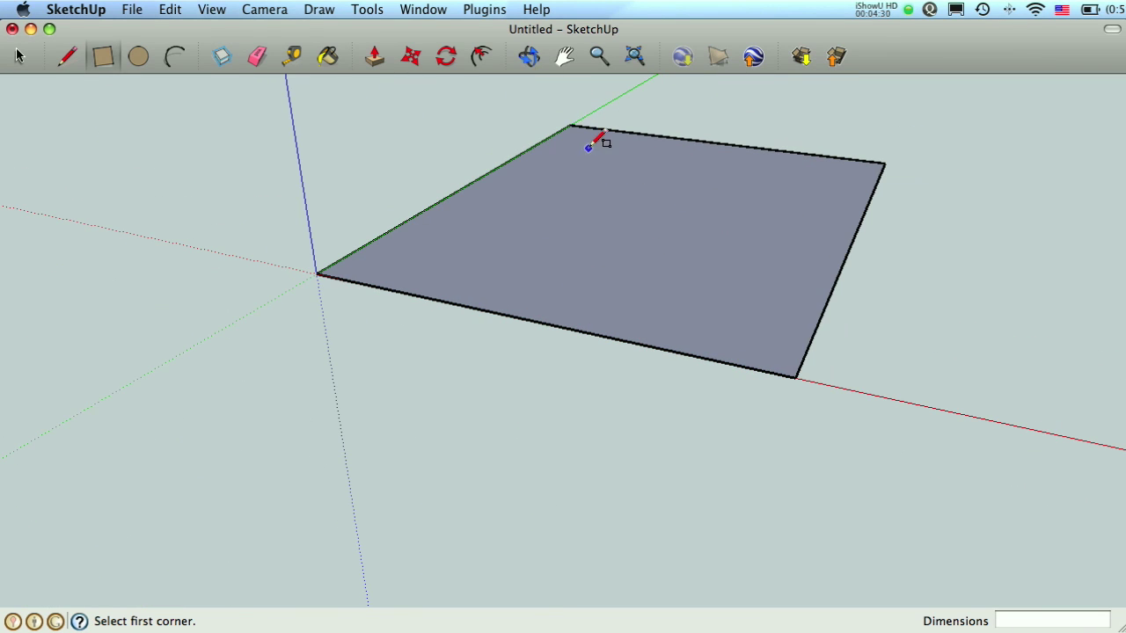
{"action": "scroll", "coordinate": [589, 147], "scroll_direction": "up", "scroll_amount": 3}
Push/Pull the rectangle up into a box, then push its front face back and lower its top.
{"action": "scroll", "coordinate": [578, 143], "scroll_direction": "down", "scroll_amount": 4}
{"action": "left_click", "coordinate": [530, 60]}
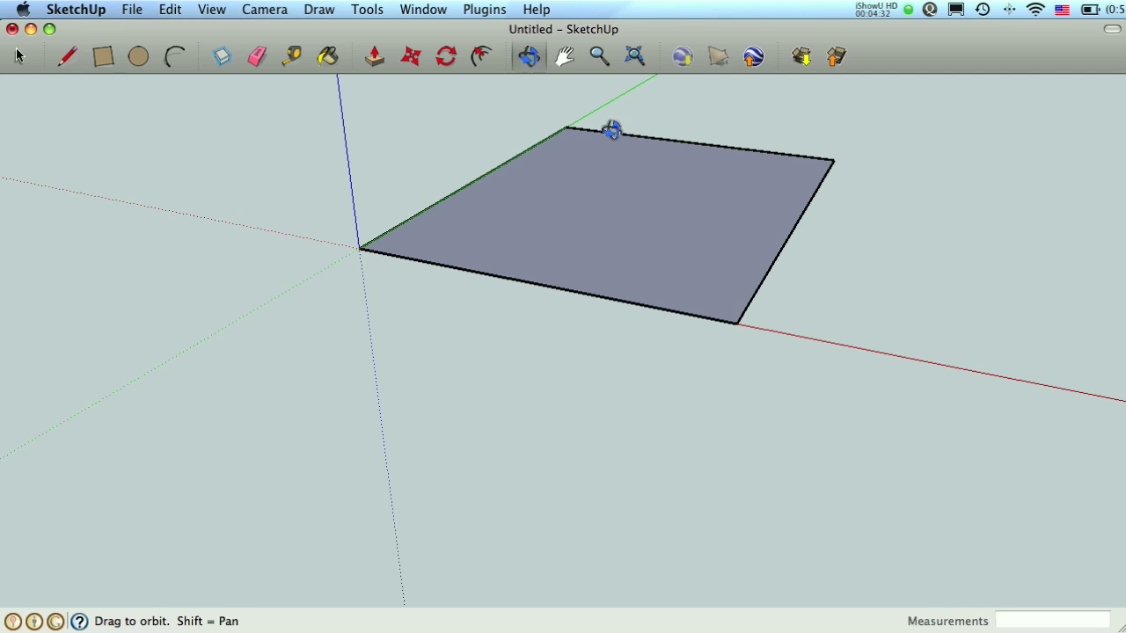
{"action": "left_click_drag", "start_coordinate": [685, 156], "coordinate": [634, 172]}
{"action": "left_click", "coordinate": [564, 56]}
{"action": "left_click_drag", "start_coordinate": [701, 185], "coordinate": [568, 274]}
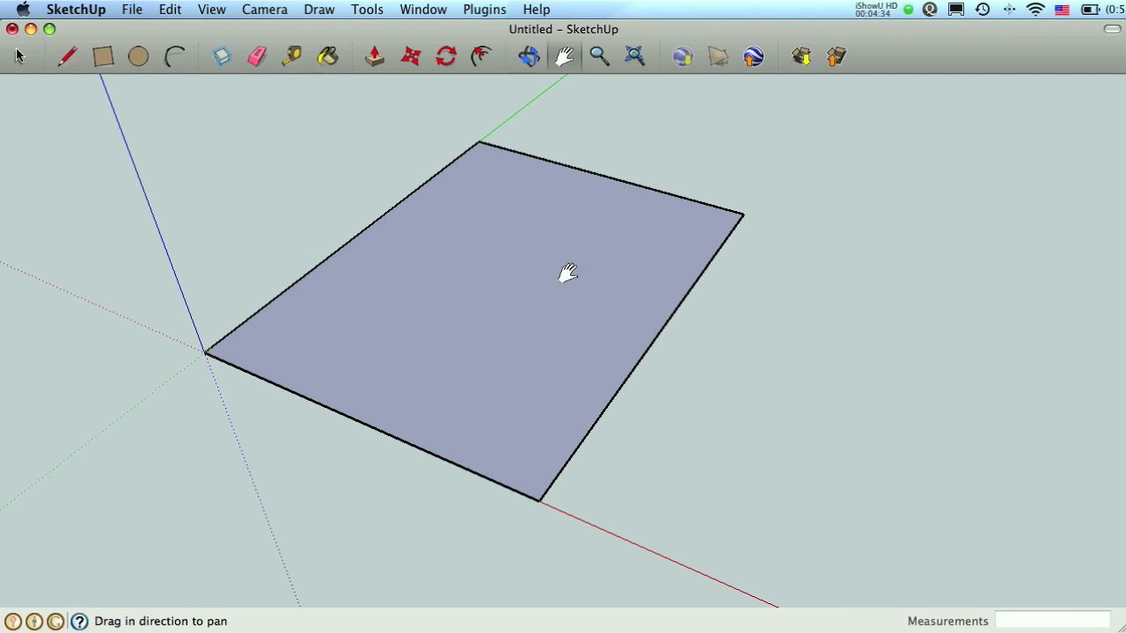
{"action": "left_click", "coordinate": [375, 58]}
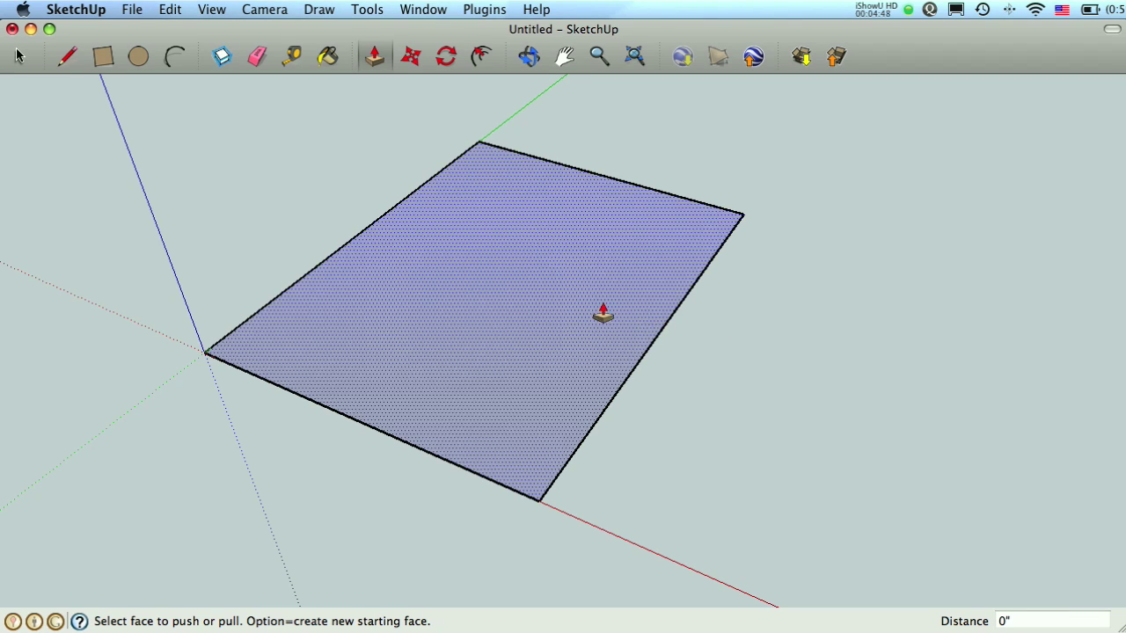
{"action": "left_click_drag", "start_coordinate": [501, 348], "coordinate": [485, 156]}
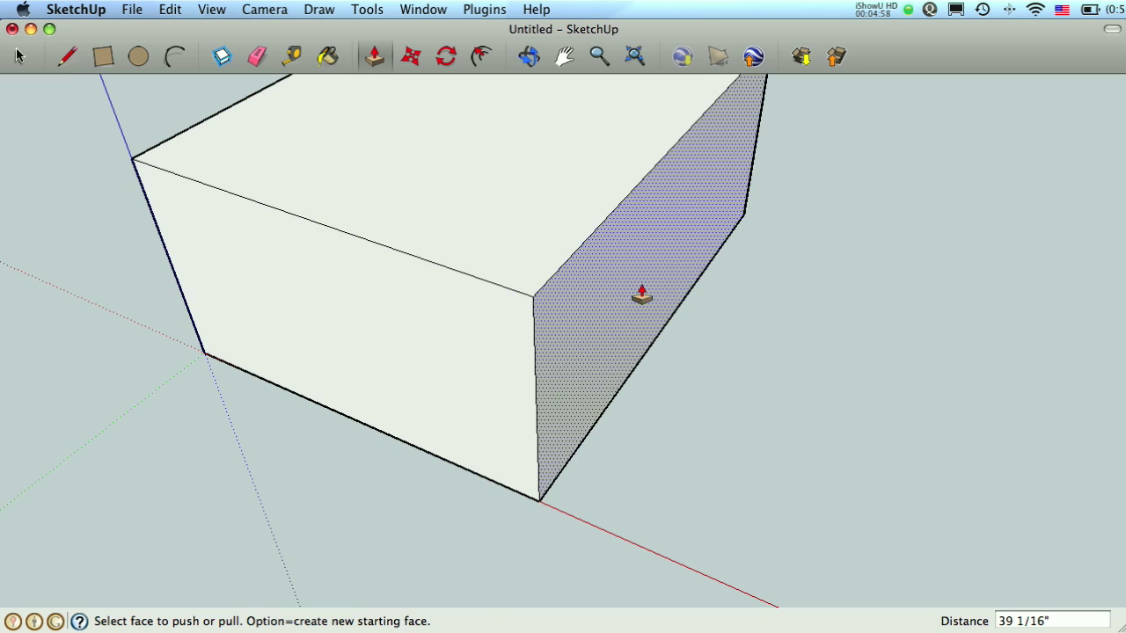
{"action": "left_click_drag", "start_coordinate": [435, 347], "coordinate": [455, 314]}
{"action": "left_click_drag", "start_coordinate": [480, 208], "coordinate": [520, 254]}
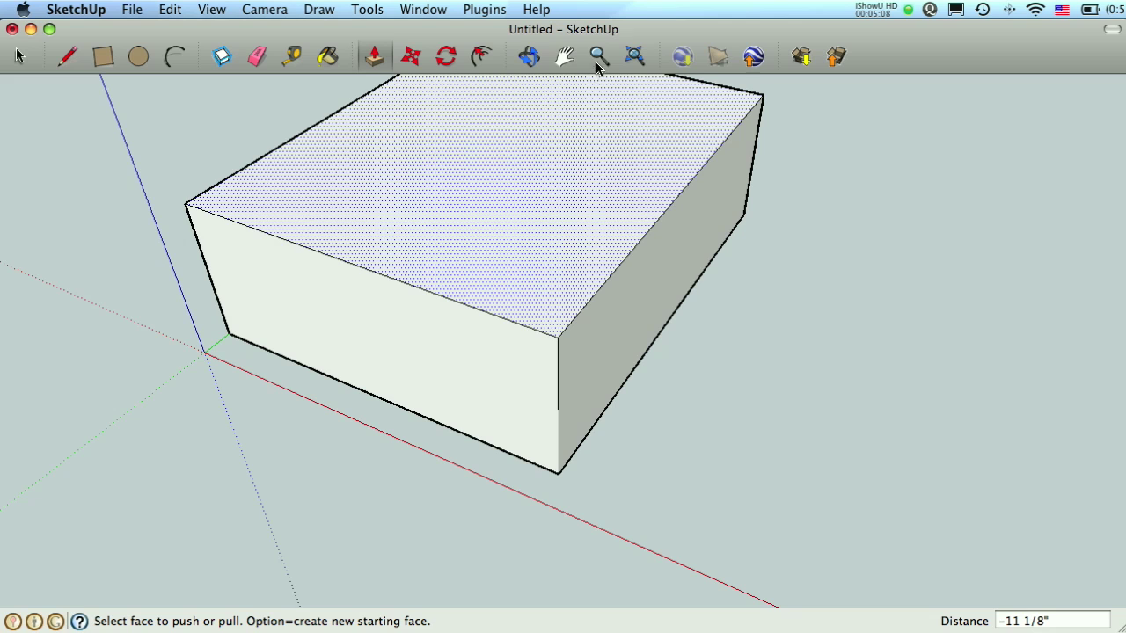
{"action": "left_click", "coordinate": [563, 57]}
{"action": "left_click_drag", "start_coordinate": [779, 188], "coordinate": [779, 293]}
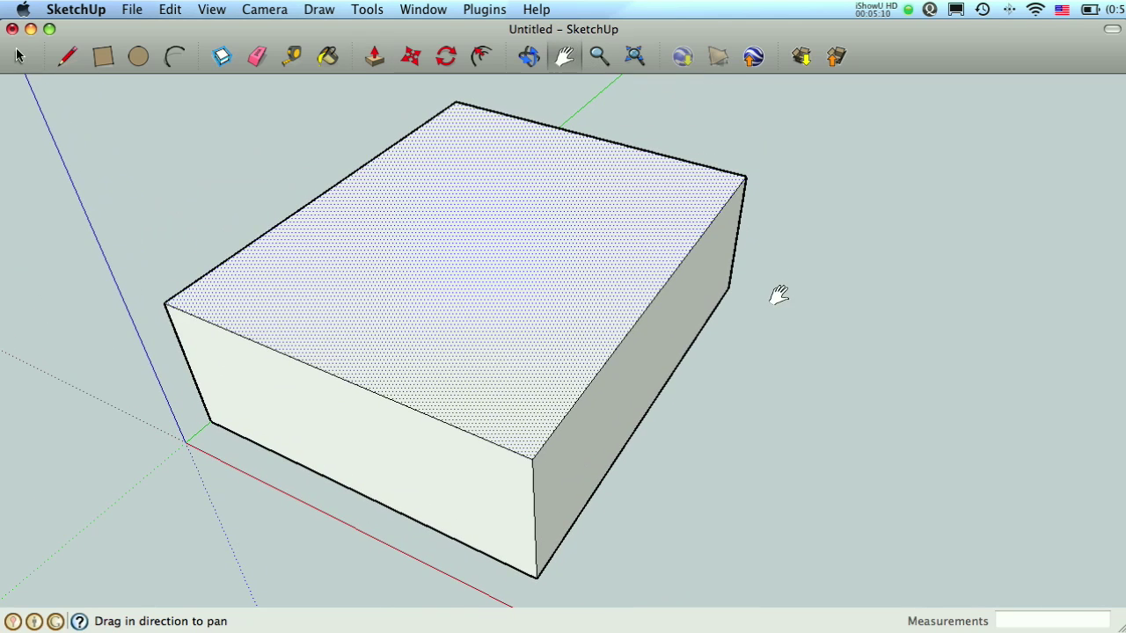
{"action": "left_click", "coordinate": [371, 58]}
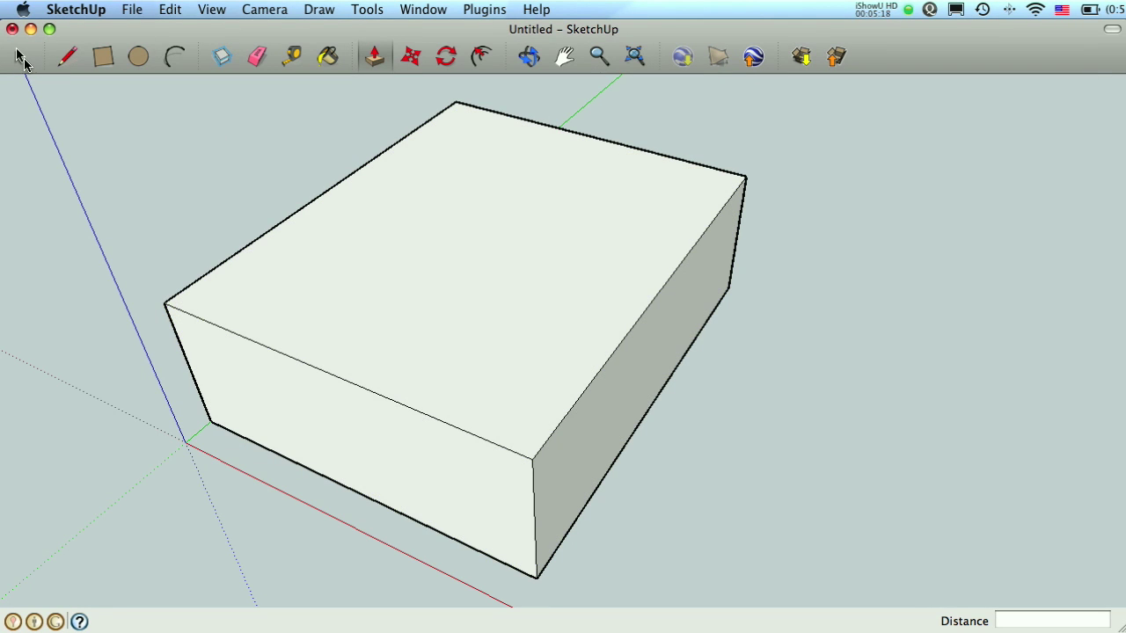
{"action": "left_click", "coordinate": [19, 57]}
{"action": "left_click", "coordinate": [270, 235]}
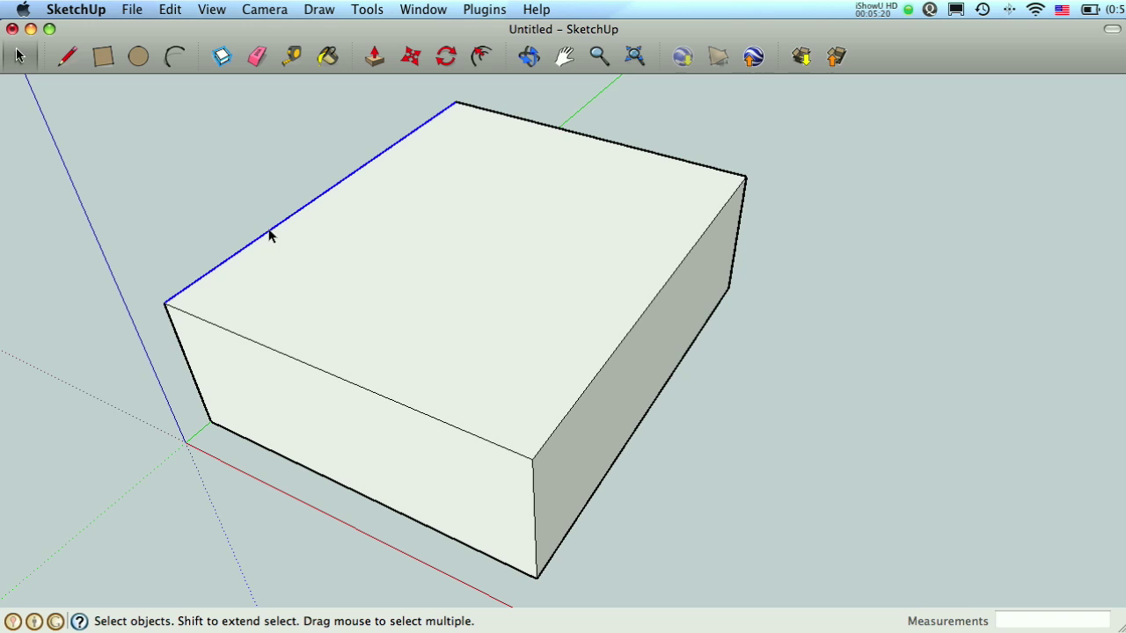
{"action": "left_click", "coordinate": [276, 350]}
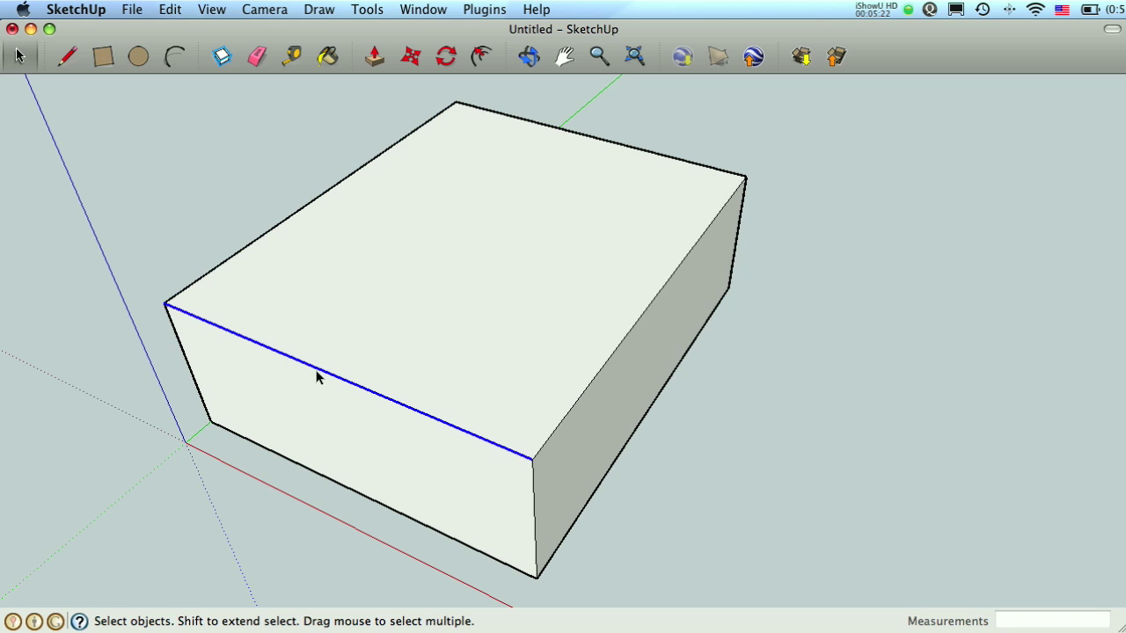
{"action": "left_click", "coordinate": [595, 491]}
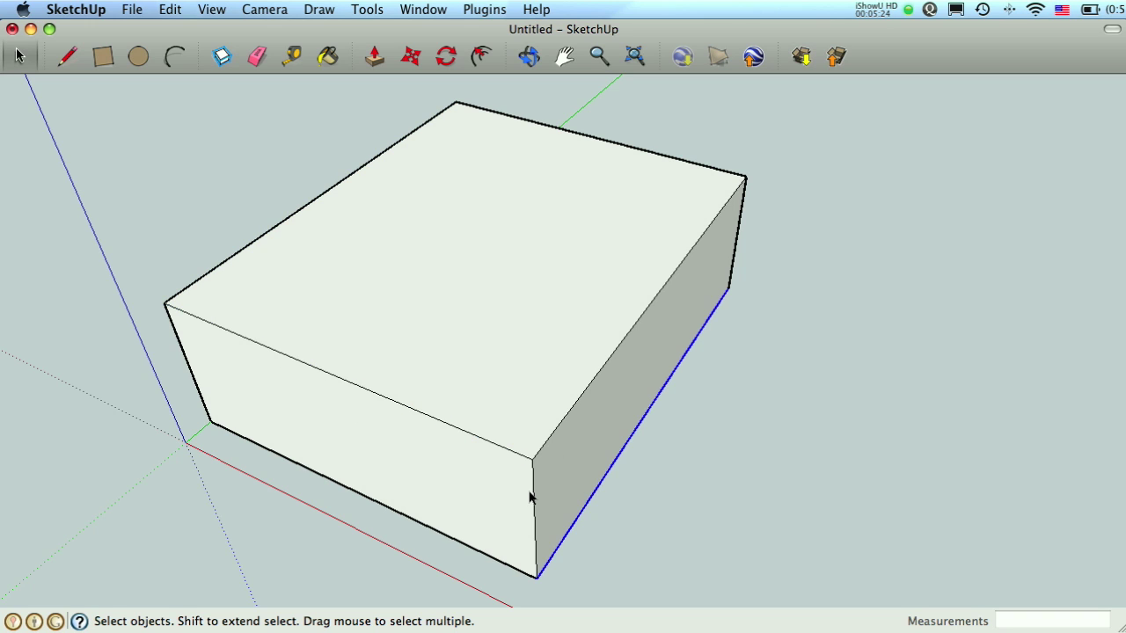
{"action": "left_click", "coordinate": [534, 497]}
{"action": "left_click", "coordinate": [437, 533]}
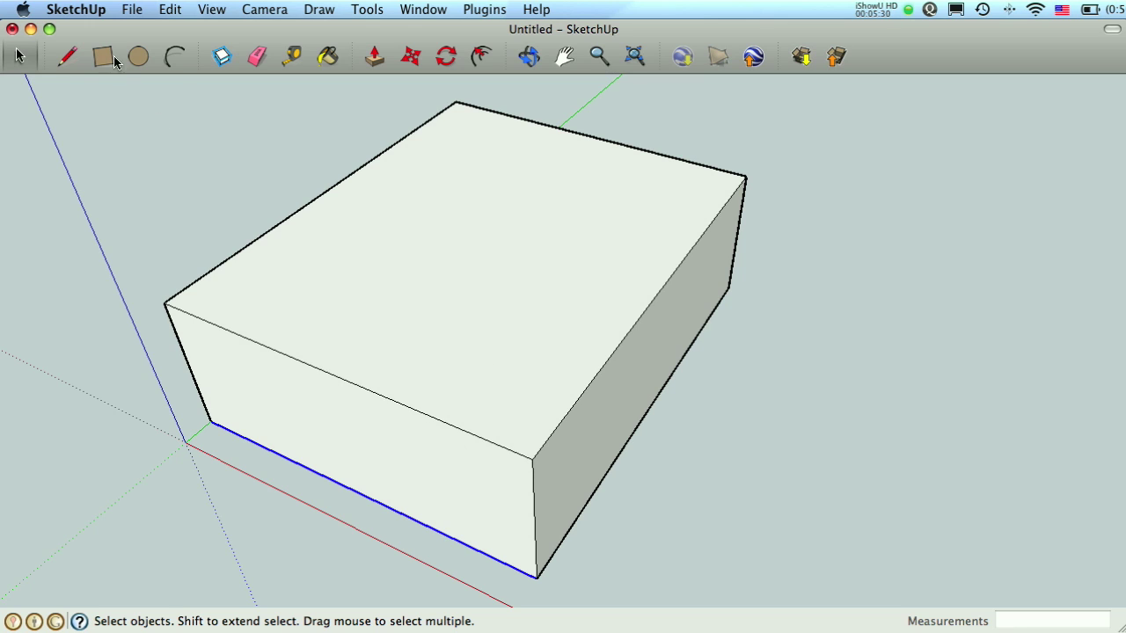
{"action": "left_click", "coordinate": [530, 459]}
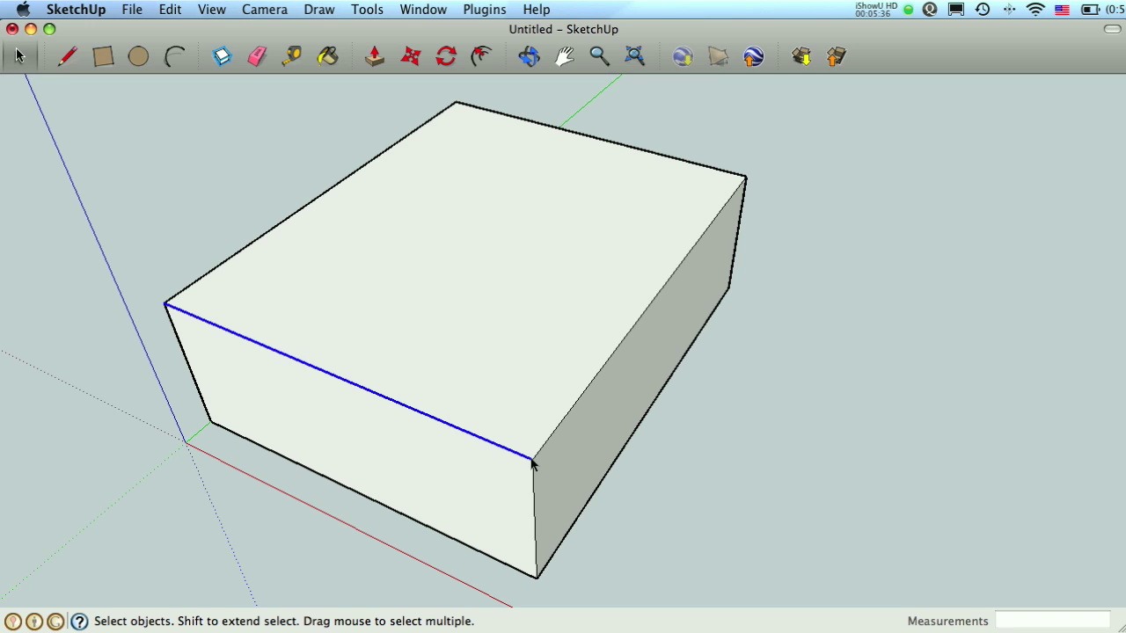
{"action": "left_click", "coordinate": [69, 58]}
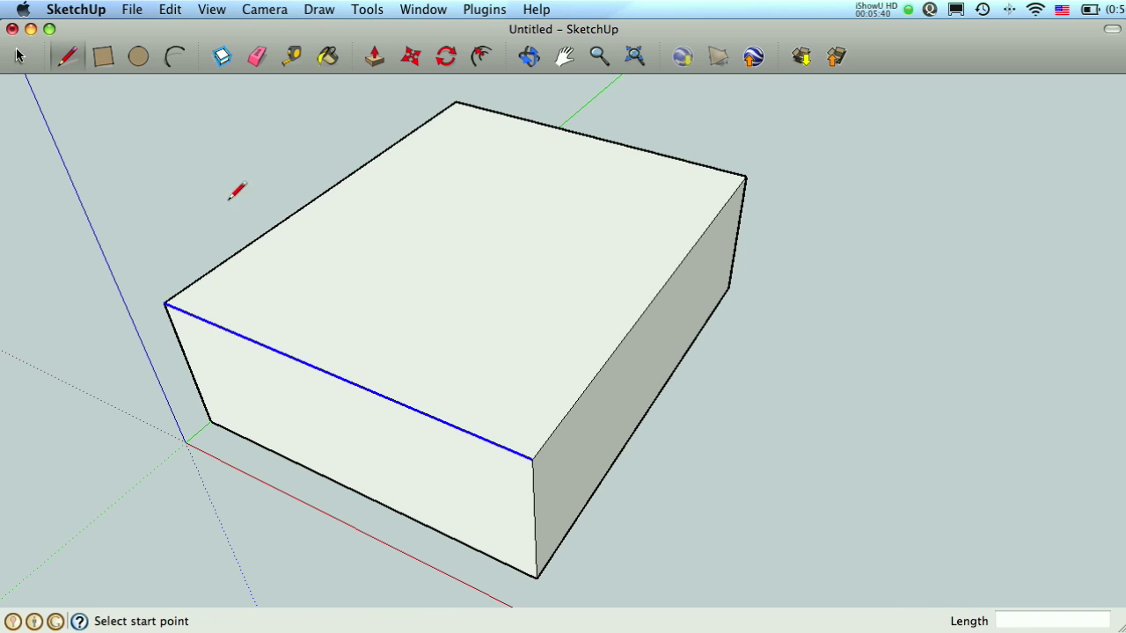
{"action": "left_click", "coordinate": [20, 57]}
Draw a ground rectangle beside the box starting from its bottom corner.
{"action": "left_click", "coordinate": [565, 57]}
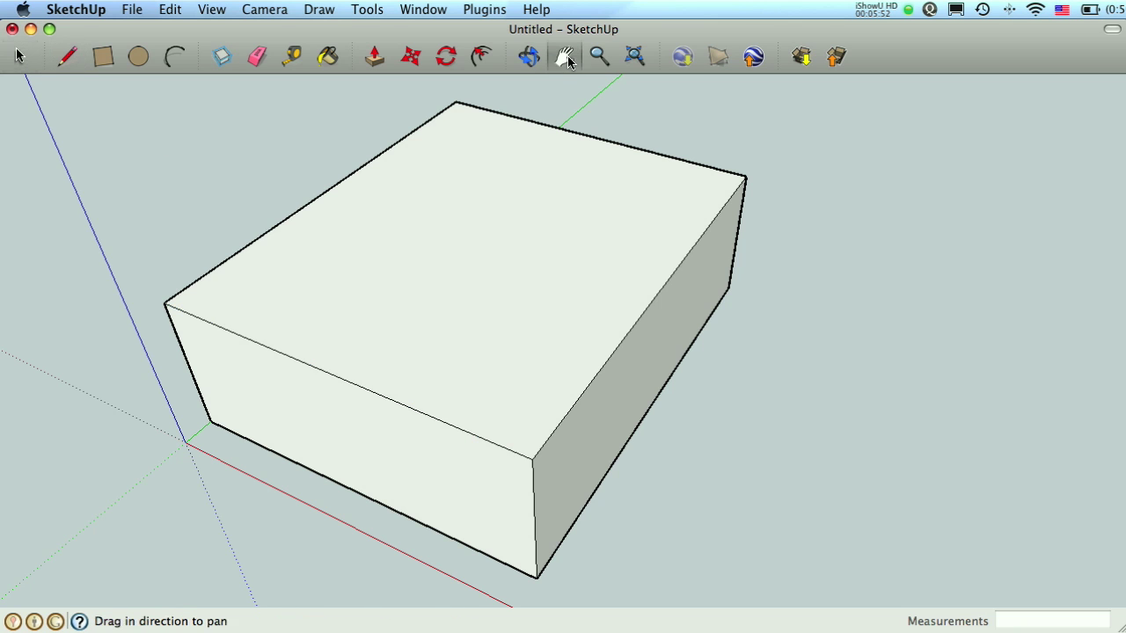
{"action": "left_click_drag", "start_coordinate": [819, 476], "coordinate": [613, 319]}
{"action": "scroll", "coordinate": [613, 319], "scroll_direction": "down", "scroll_amount": 2}
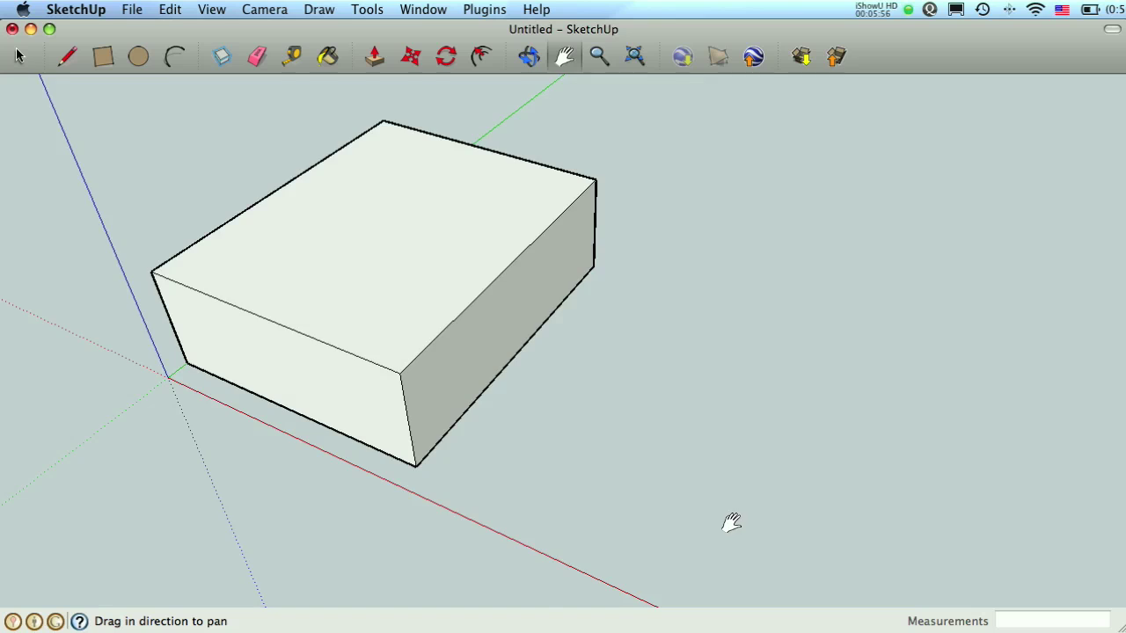
{"action": "left_click_drag", "start_coordinate": [729, 523], "coordinate": [604, 502]}
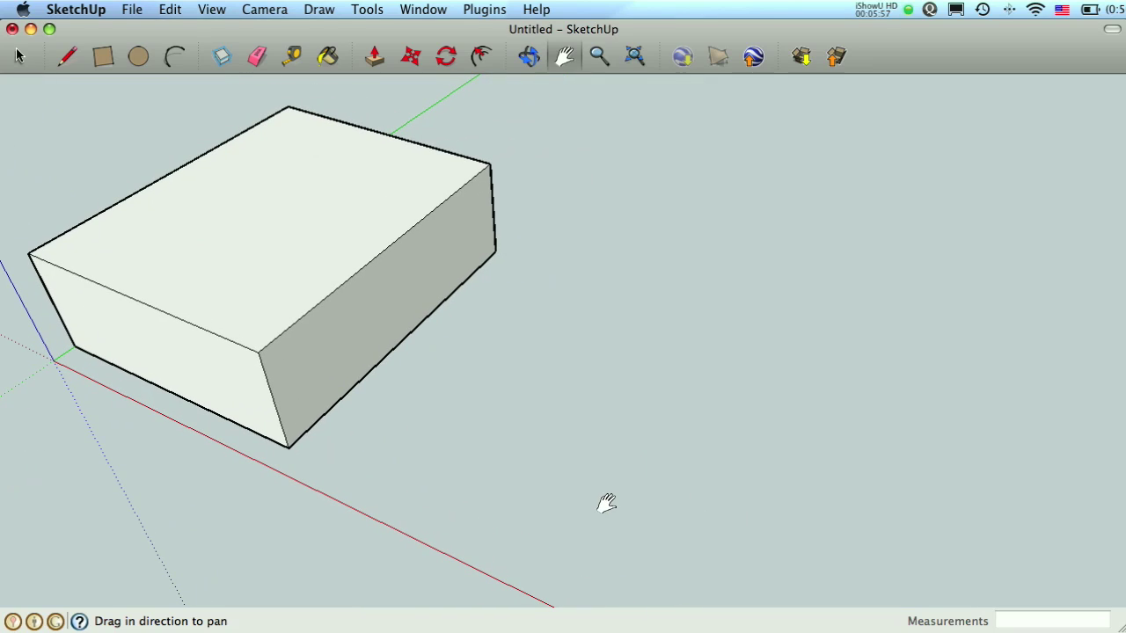
{"action": "left_click", "coordinate": [102, 57]}
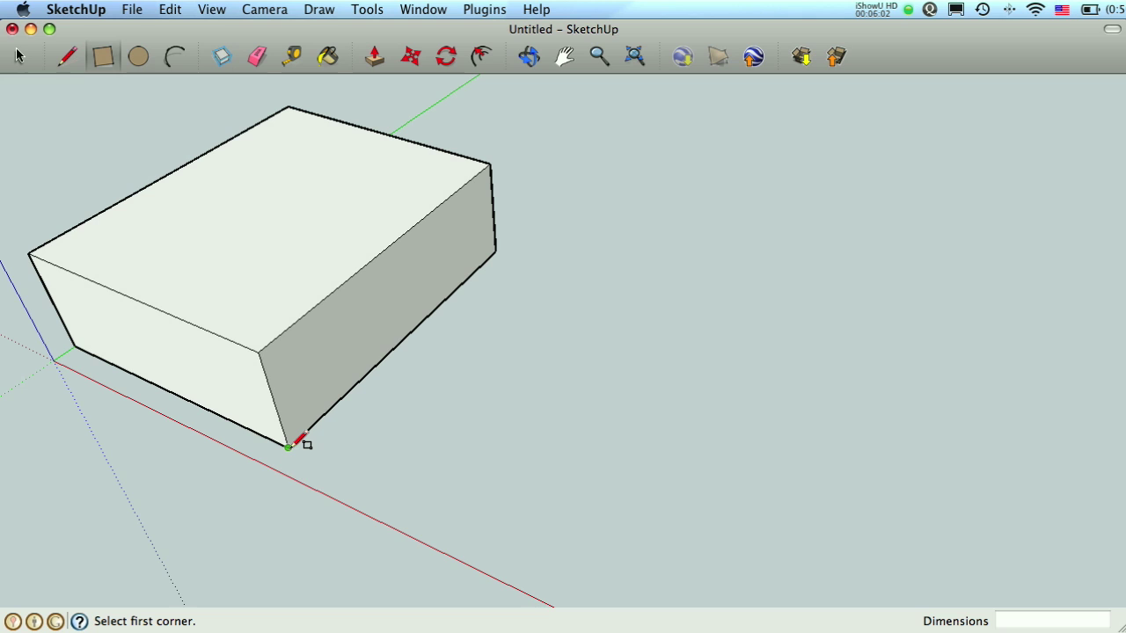
{"action": "left_click", "coordinate": [320, 417]}
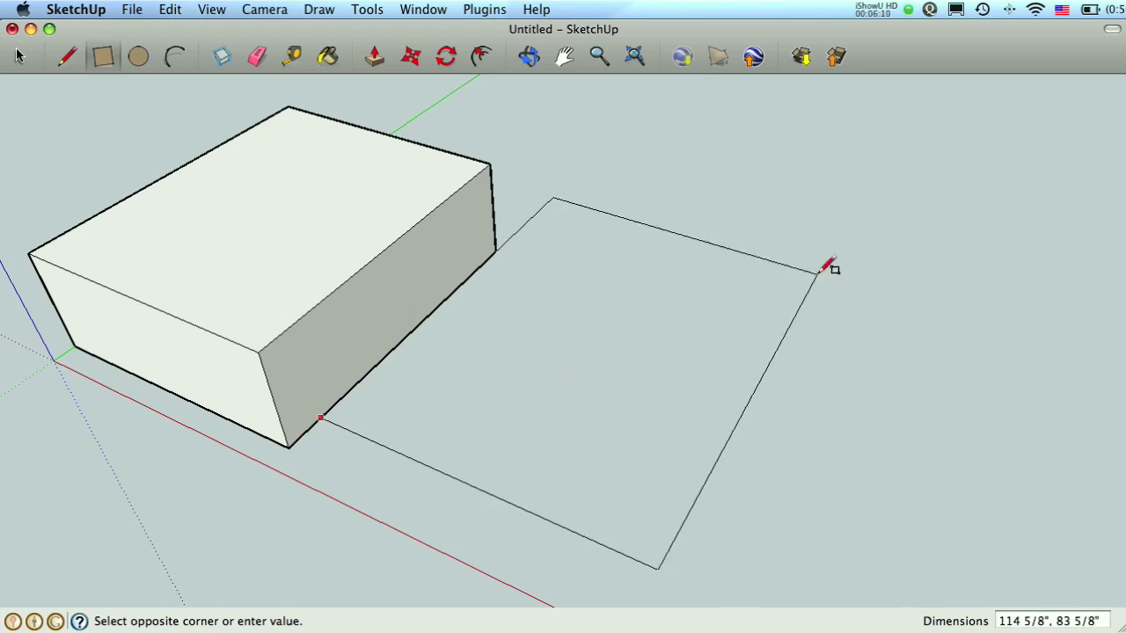
{"action": "key", "text": "Escape"}
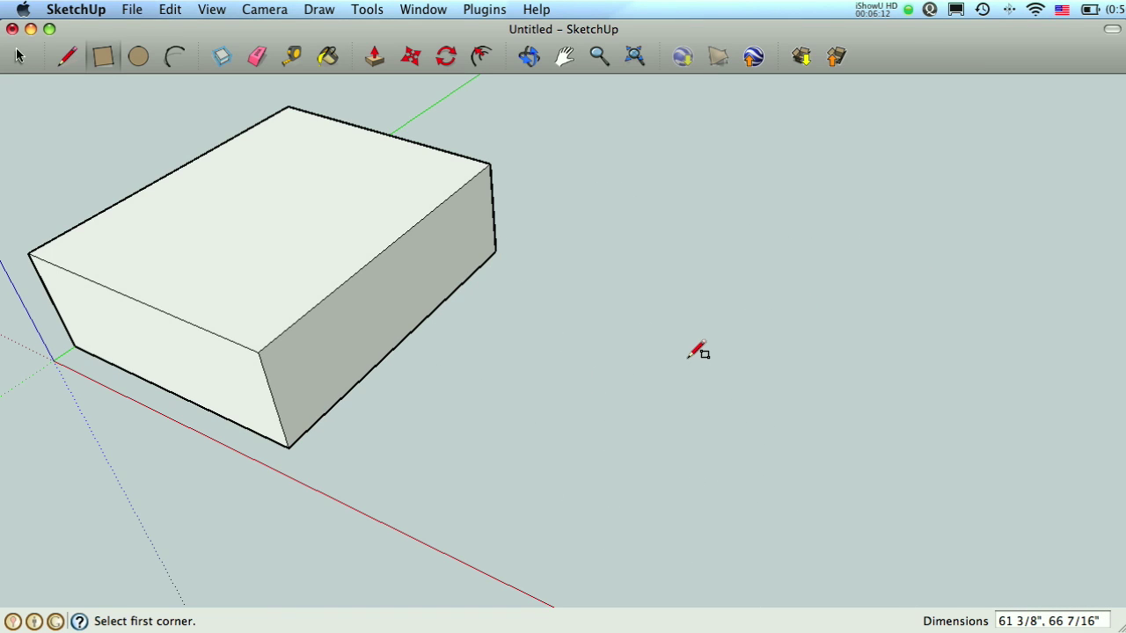
{"action": "left_click", "coordinate": [290, 445]}
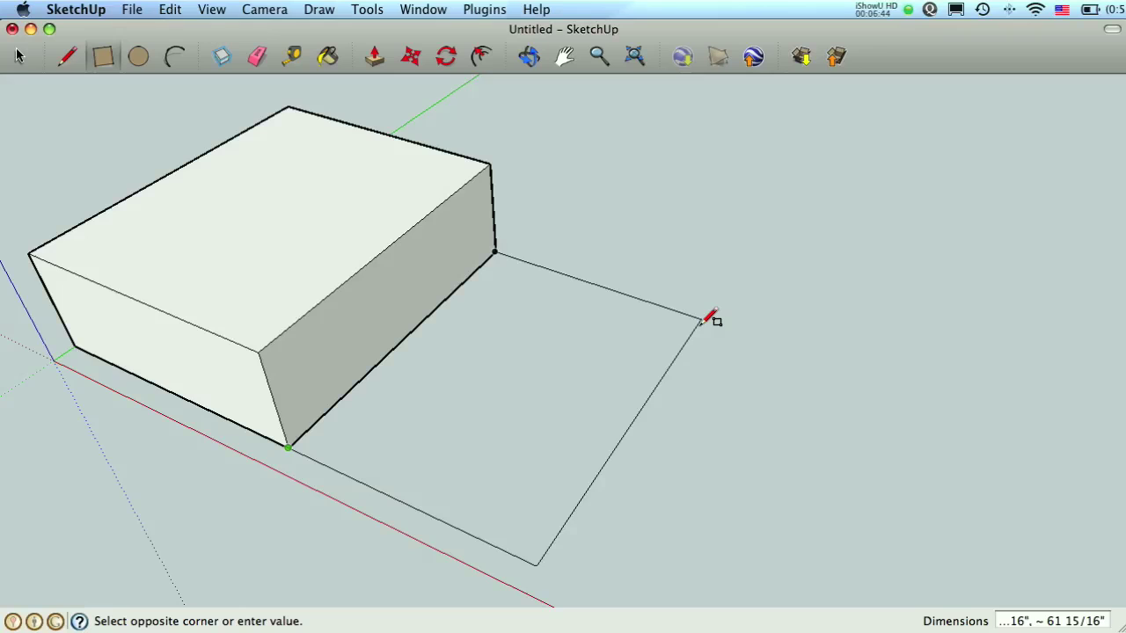
{"action": "left_click", "coordinate": [729, 328]}
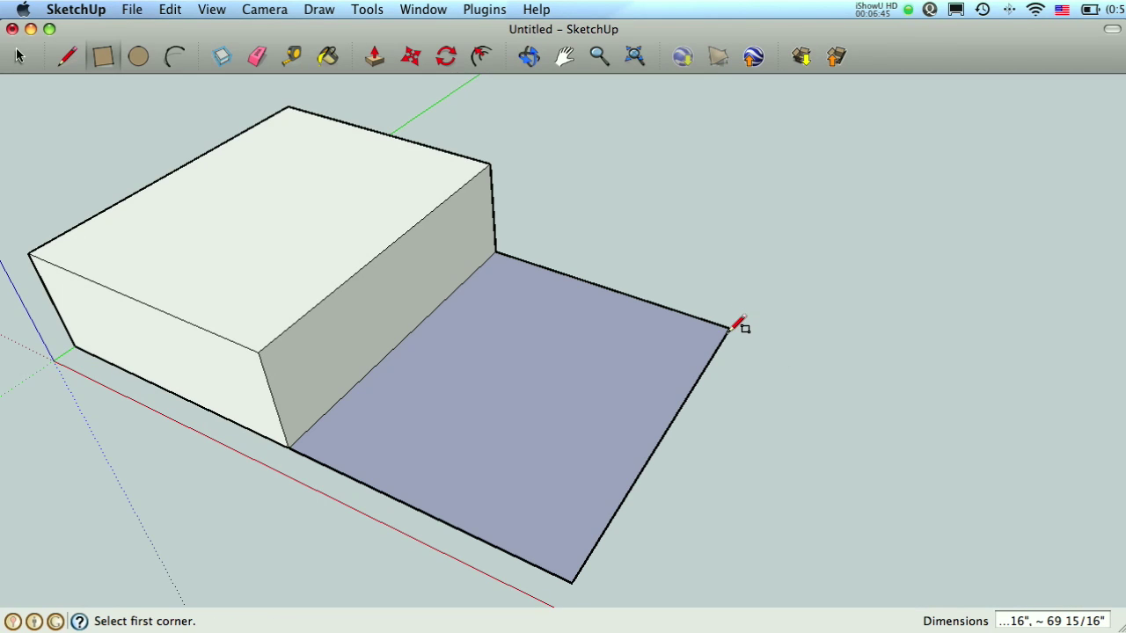
Push/Pull the new rectangle up about 17 9/16" into a lower block.
{"action": "left_click", "coordinate": [373, 57]}
{"action": "mouse_move", "coordinate": [470, 367]}
{"action": "left_mouse_down"}
{"action": "mouse_move", "coordinate": [470, 294]}
{"action": "mouse_move", "coordinate": [481, 336]}
{"action": "left_mouse_up"}
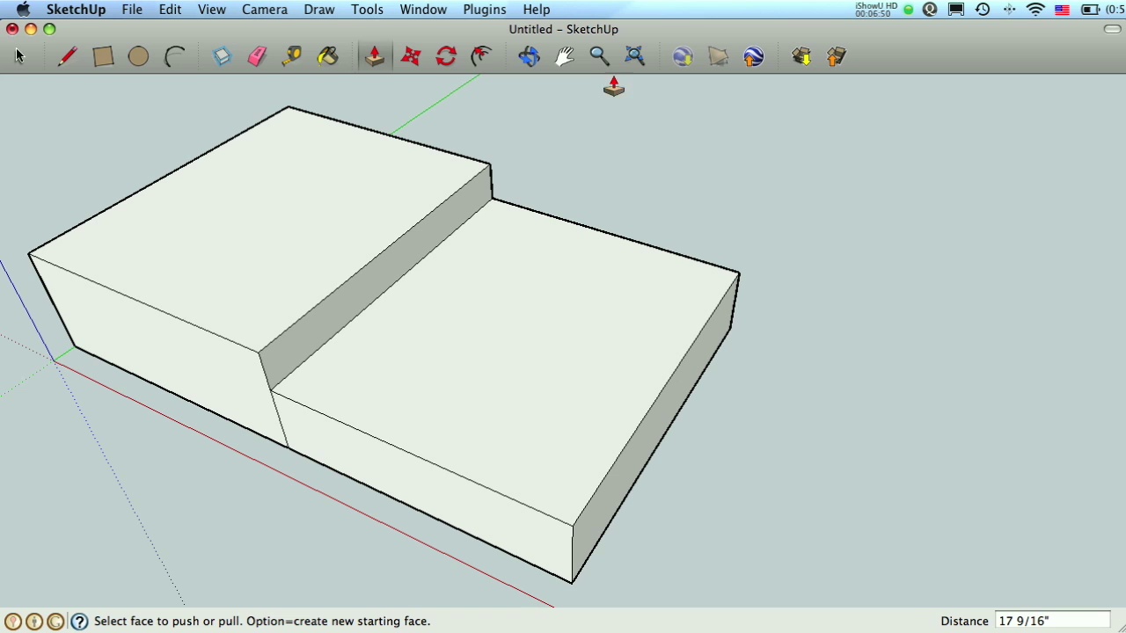
{"action": "left_click", "coordinate": [566, 60]}
{"action": "left_click_drag", "start_coordinate": [845, 473], "coordinate": [574, 356]}
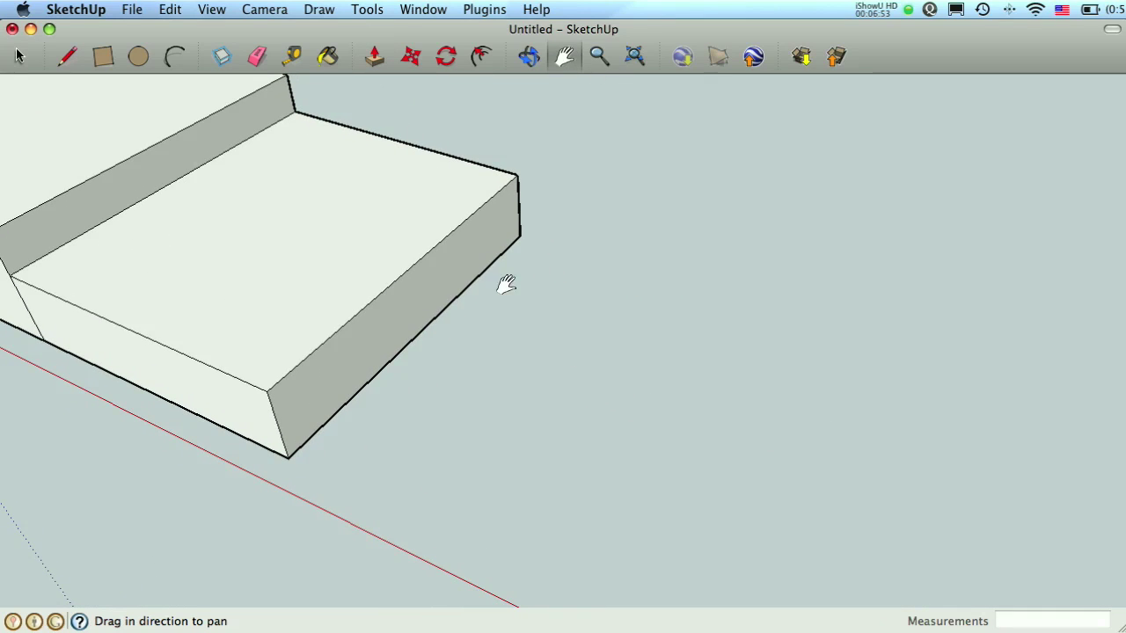
Draw a rectangle from the block's bottom corner to the side-edge midpoint and pull it out 59 7/8".
{"action": "left_click", "coordinate": [103, 57]}
{"action": "left_click", "coordinate": [290, 458]}
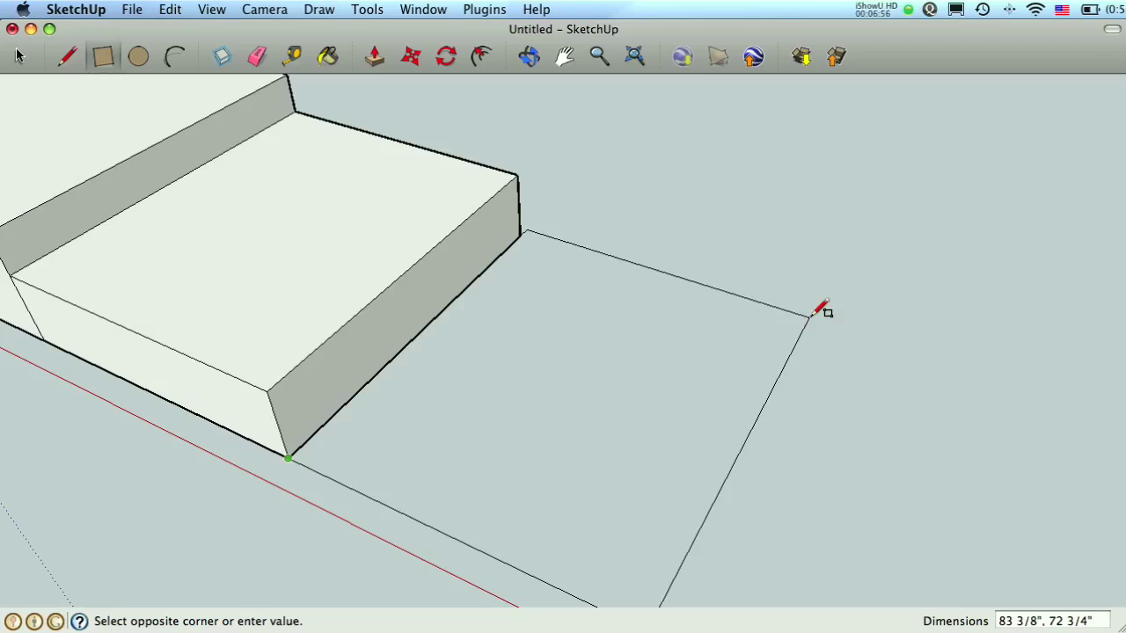
{"action": "key", "text": "Escape"}
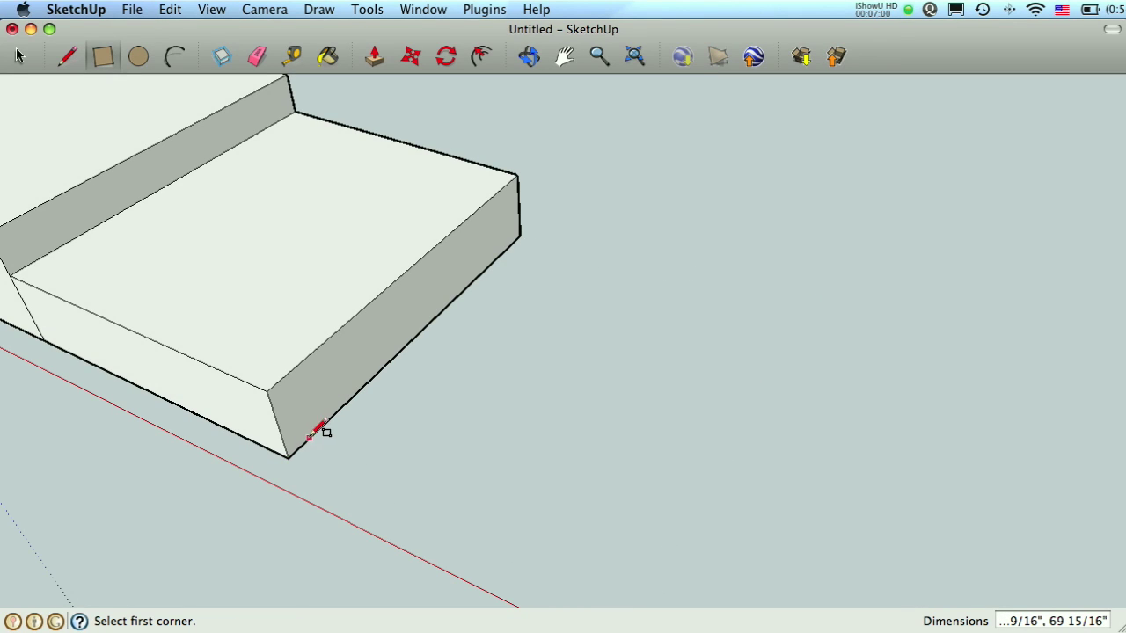
{"action": "left_click", "coordinate": [289, 456]}
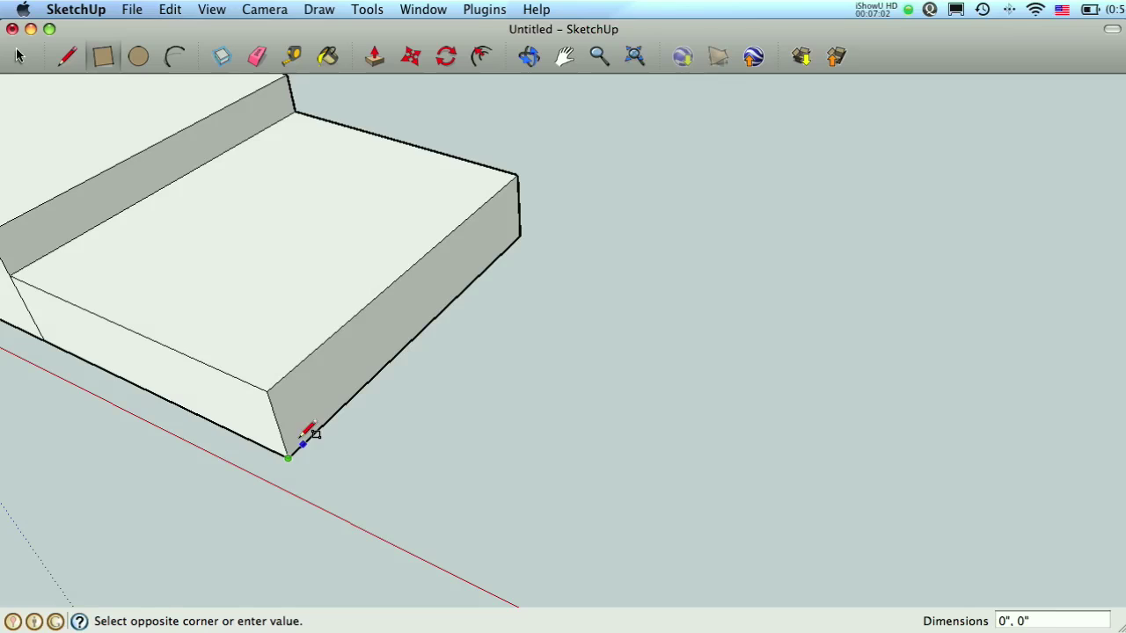
{"action": "left_click", "coordinate": [518, 207]}
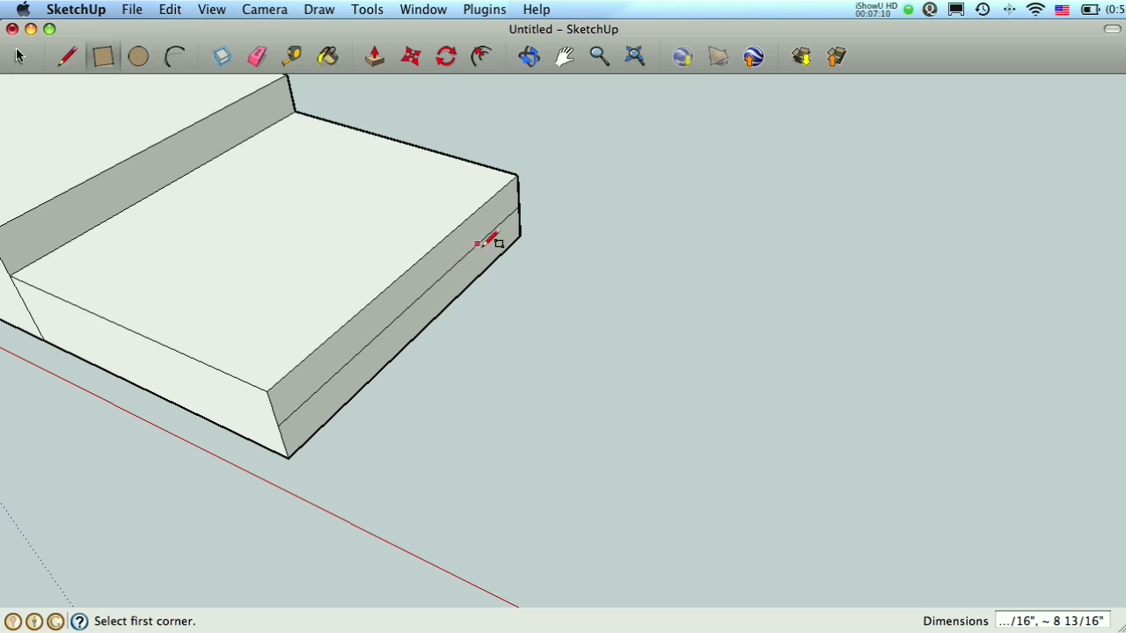
{"action": "left_click", "coordinate": [376, 58]}
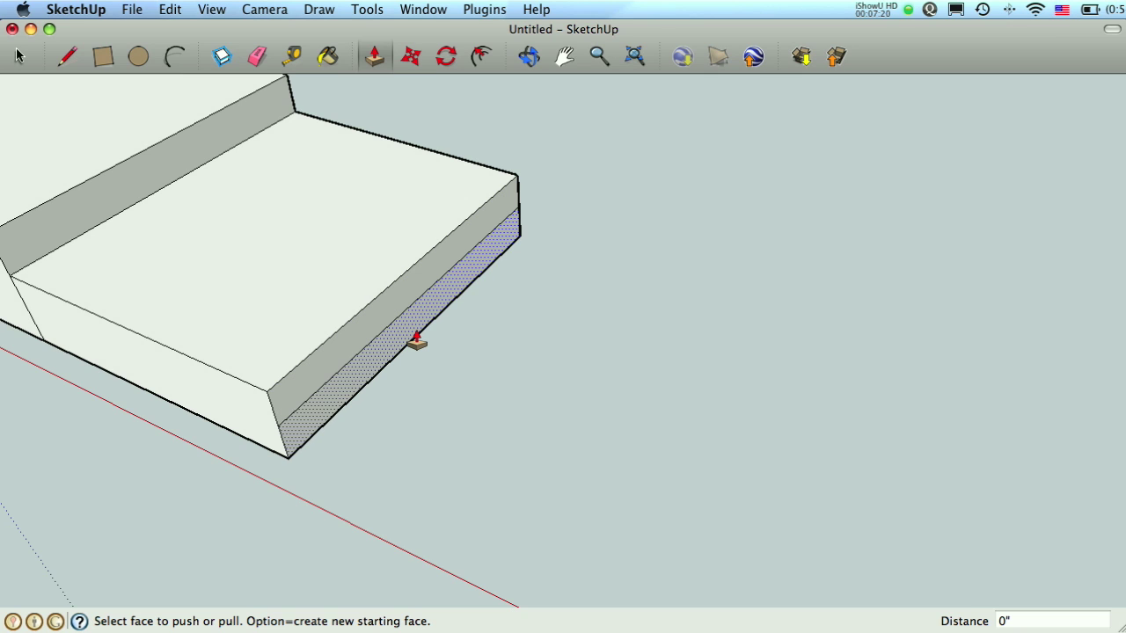
{"action": "left_click_drag", "start_coordinate": [416, 338], "coordinate": [694, 382]}
{"action": "left_click", "coordinate": [564, 56]}
Erase the dividing edges and push/pull the tall end's front face out 5 9/16".
{"action": "scroll", "coordinate": [365, 352], "scroll_direction": "down", "scroll_amount": 1}
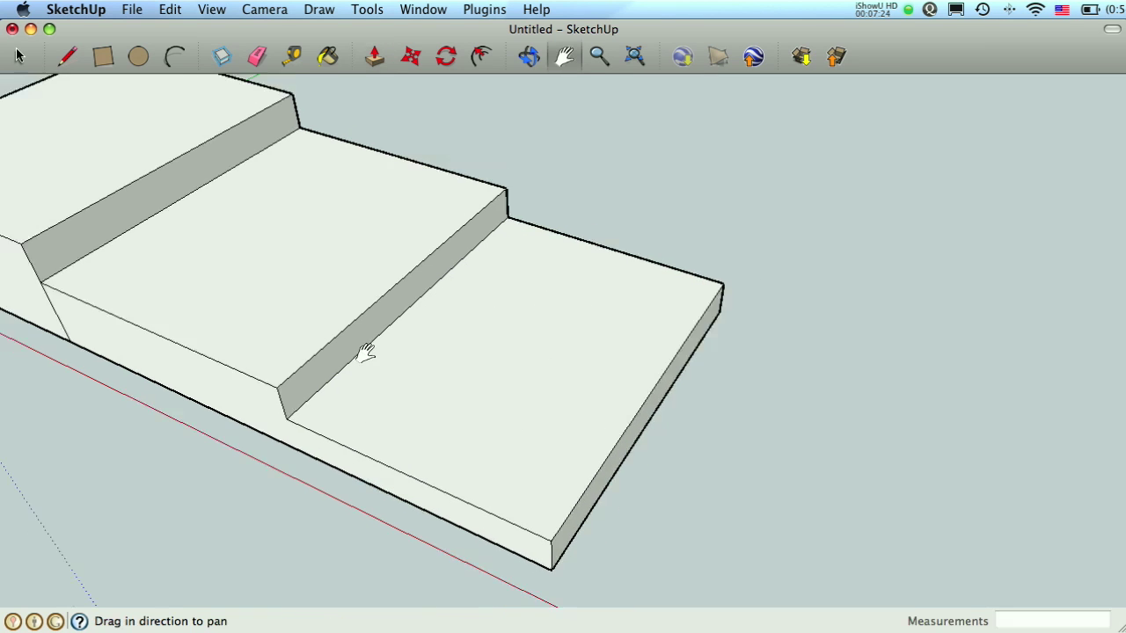
{"action": "scroll", "coordinate": [366, 351], "scroll_direction": "down", "scroll_amount": 3}
{"action": "left_click_drag", "start_coordinate": [289, 219], "coordinate": [414, 226]}
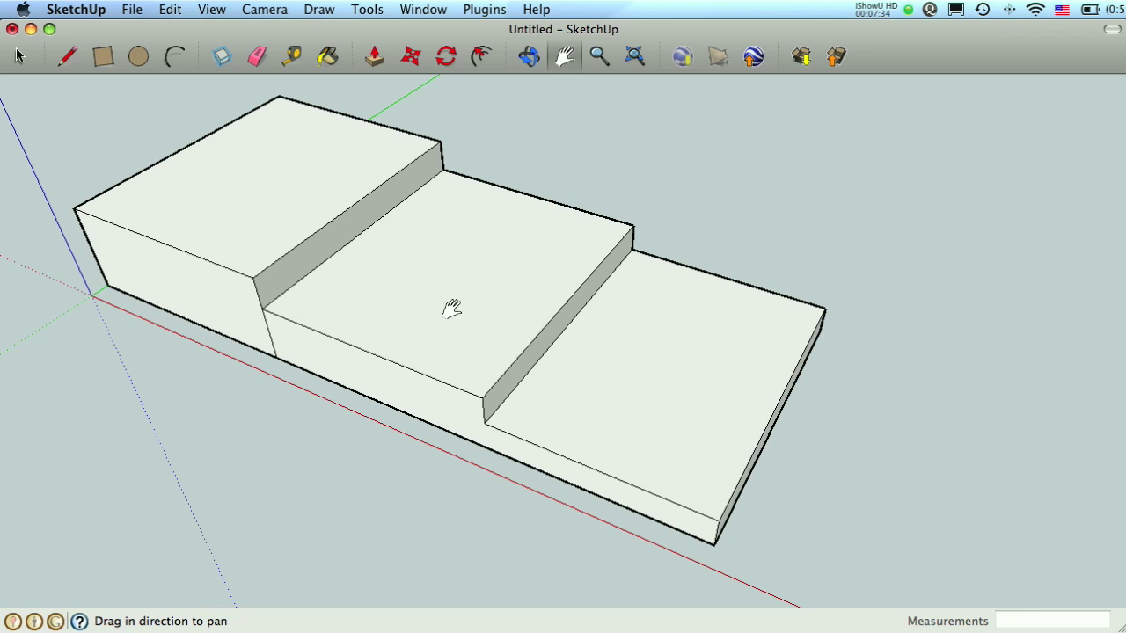
{"action": "left_click", "coordinate": [377, 53]}
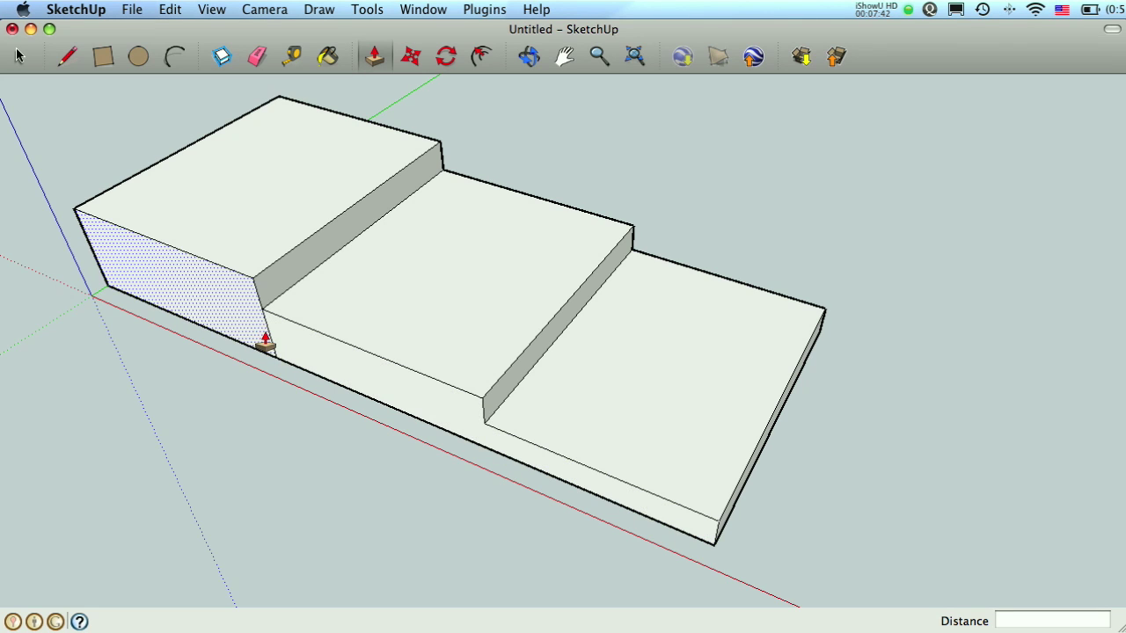
{"action": "left_click", "coordinate": [258, 58]}
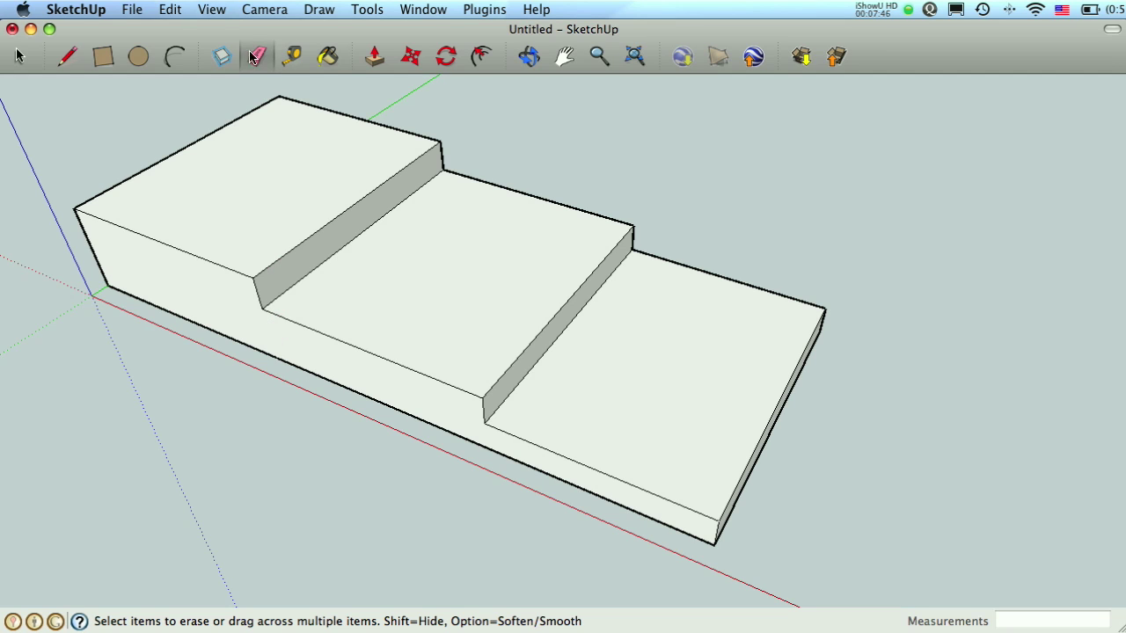
{"action": "left_click", "coordinate": [375, 58]}
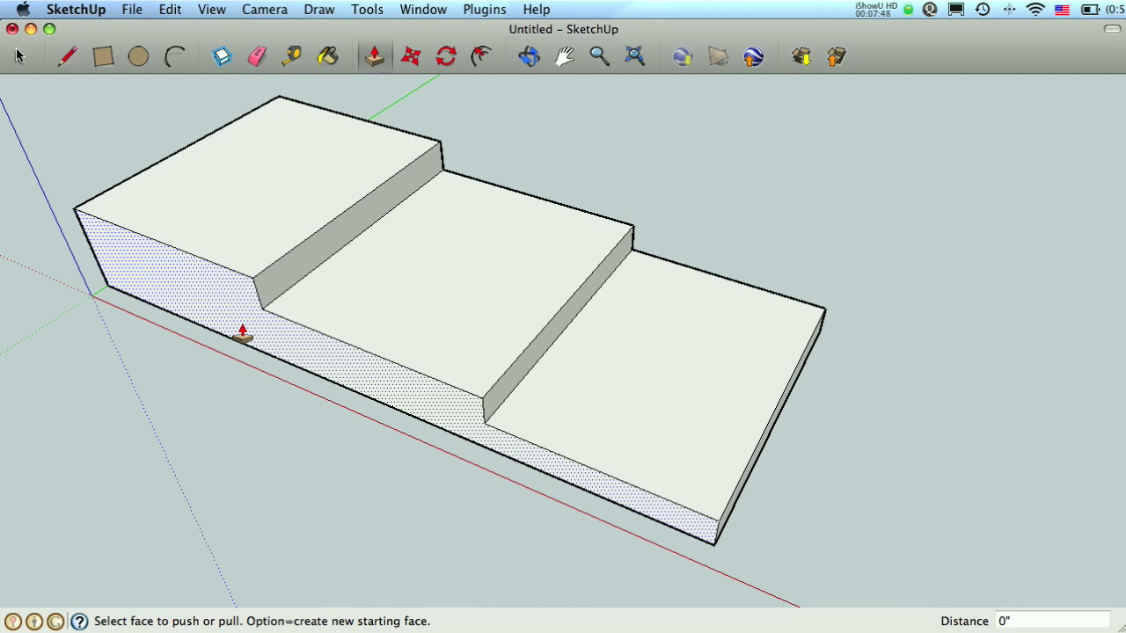
{"action": "mouse_move", "coordinate": [244, 334]}
{"action": "left_mouse_down"}
{"action": "mouse_move", "coordinate": [209, 367]}
{"action": "mouse_move", "coordinate": [232, 367]}
{"action": "mouse_move", "coordinate": [331, 283]}
{"action": "mouse_move", "coordinate": [206, 387]}
{"action": "mouse_move", "coordinate": [302, 320]}
{"action": "mouse_move", "coordinate": [242, 356]}
{"action": "left_mouse_up"}
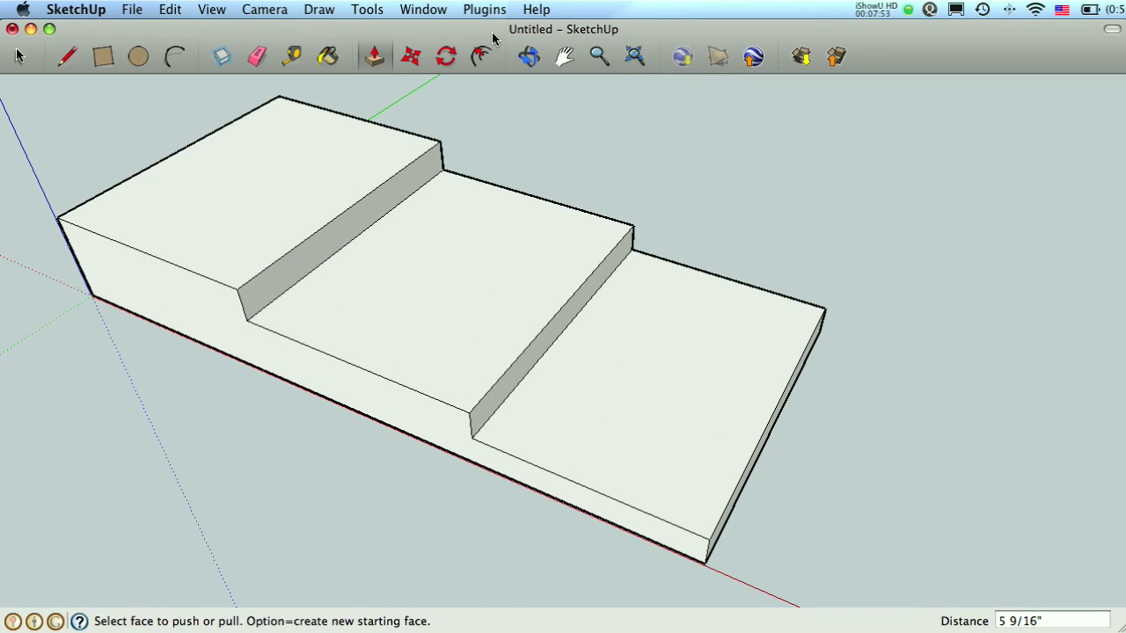
Orbit to the staircase's other side and erase the edge splitting that side face.
{"action": "left_click", "coordinate": [529, 58]}
{"action": "left_click_drag", "start_coordinate": [669, 220], "coordinate": [411, 85]}
{"action": "left_click", "coordinate": [258, 57]}
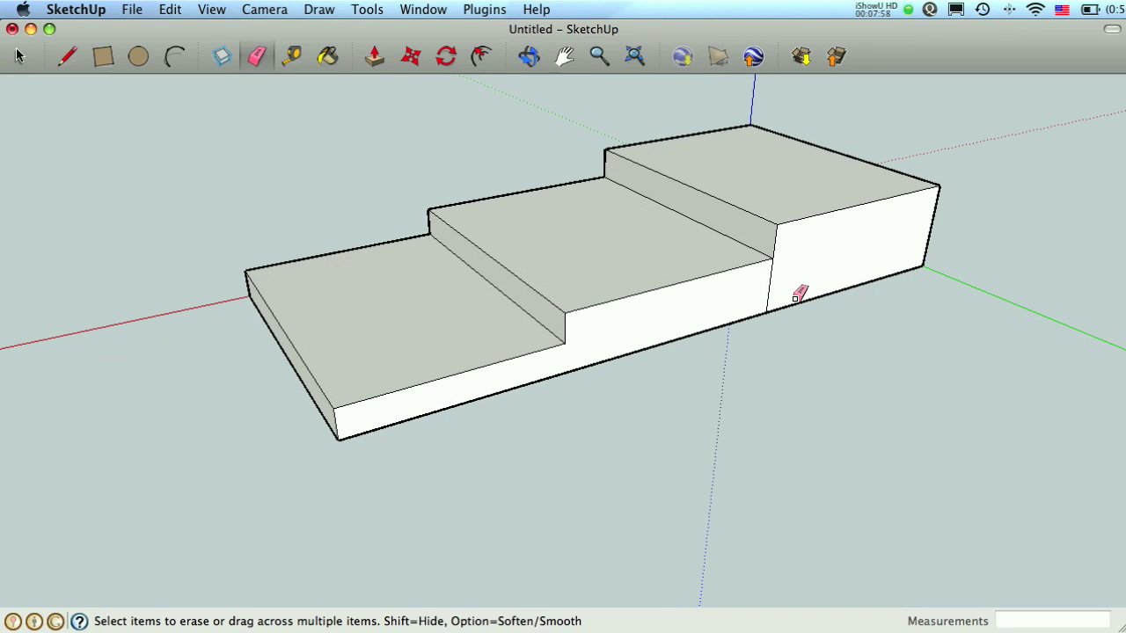
{"action": "left_click", "coordinate": [771, 286]}
{"action": "left_click", "coordinate": [378, 56]}
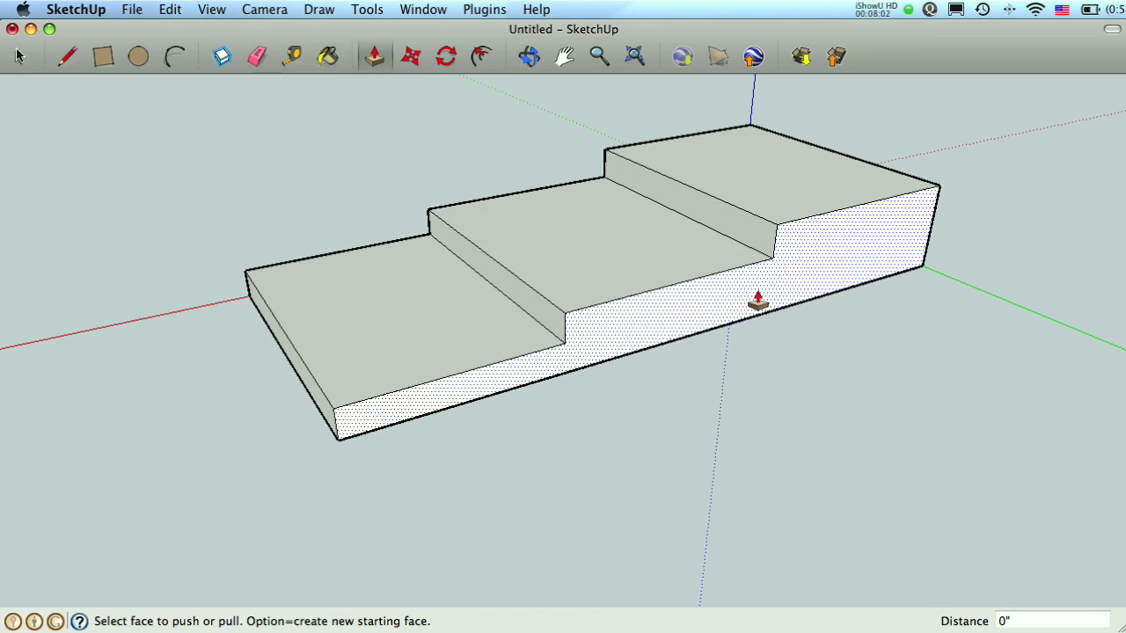
Undo an erase that deleted faces, then orbit to view the staircase's opposite side.
{"action": "left_click", "coordinate": [257, 57]}
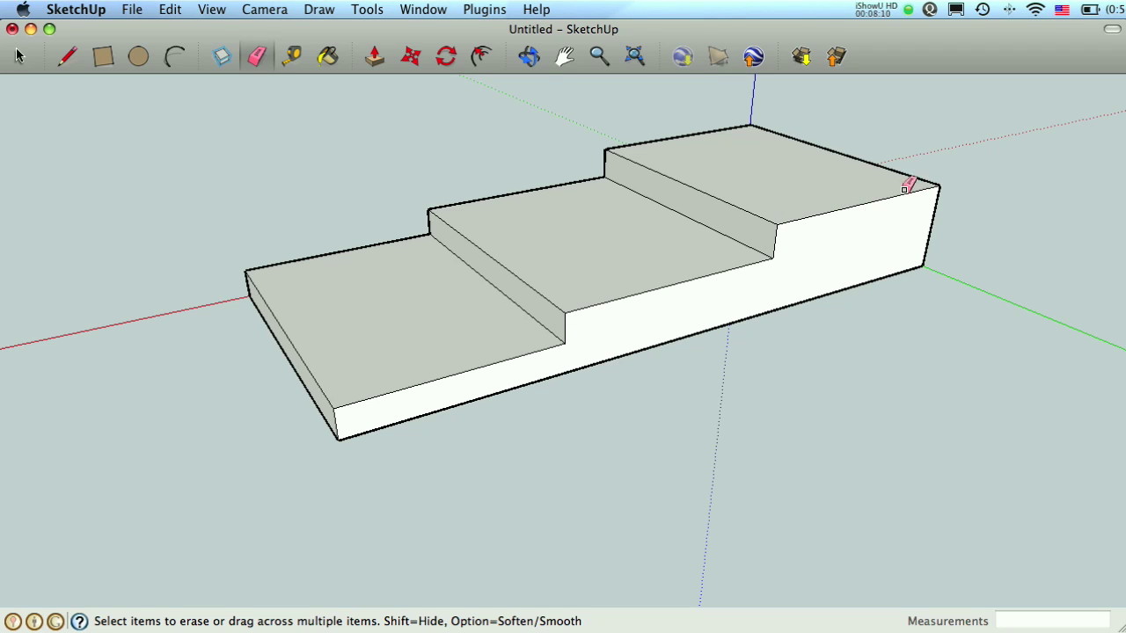
{"action": "left_click", "coordinate": [818, 216]}
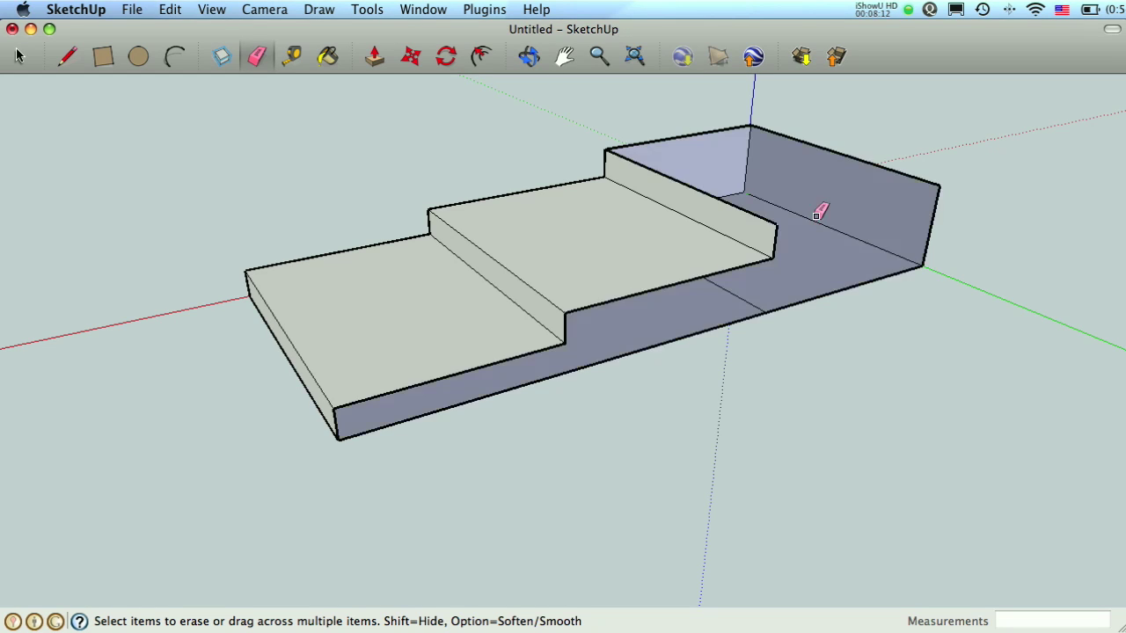
{"action": "left_click", "coordinate": [529, 58]}
{"action": "left_click_drag", "start_coordinate": [802, 348], "coordinate": [768, 378]}
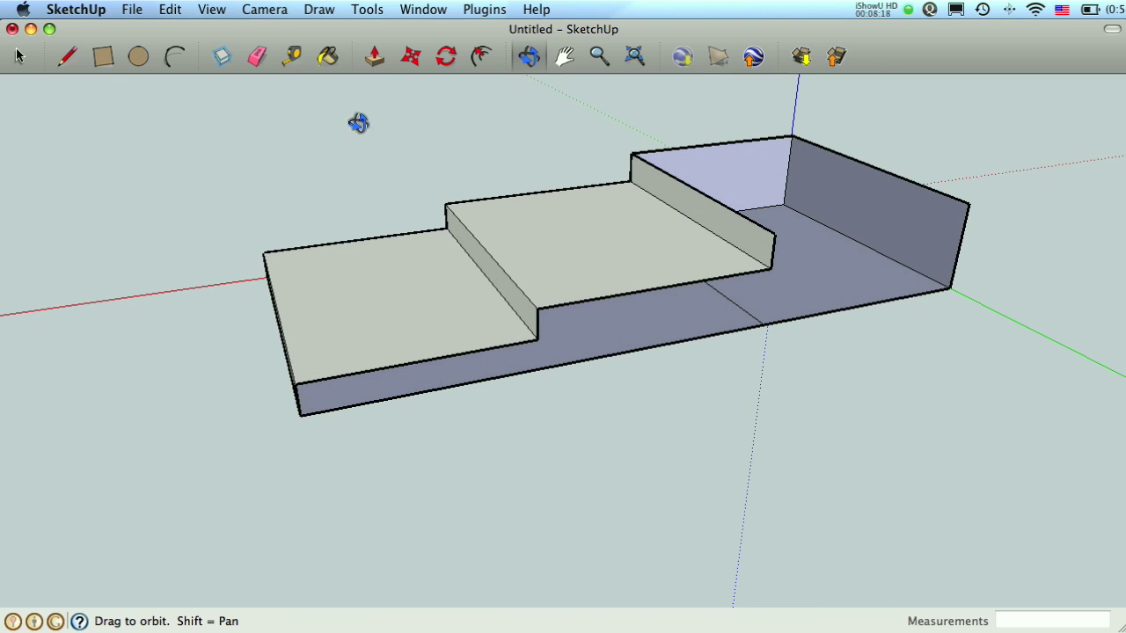
{"action": "left_click", "coordinate": [171, 9]}
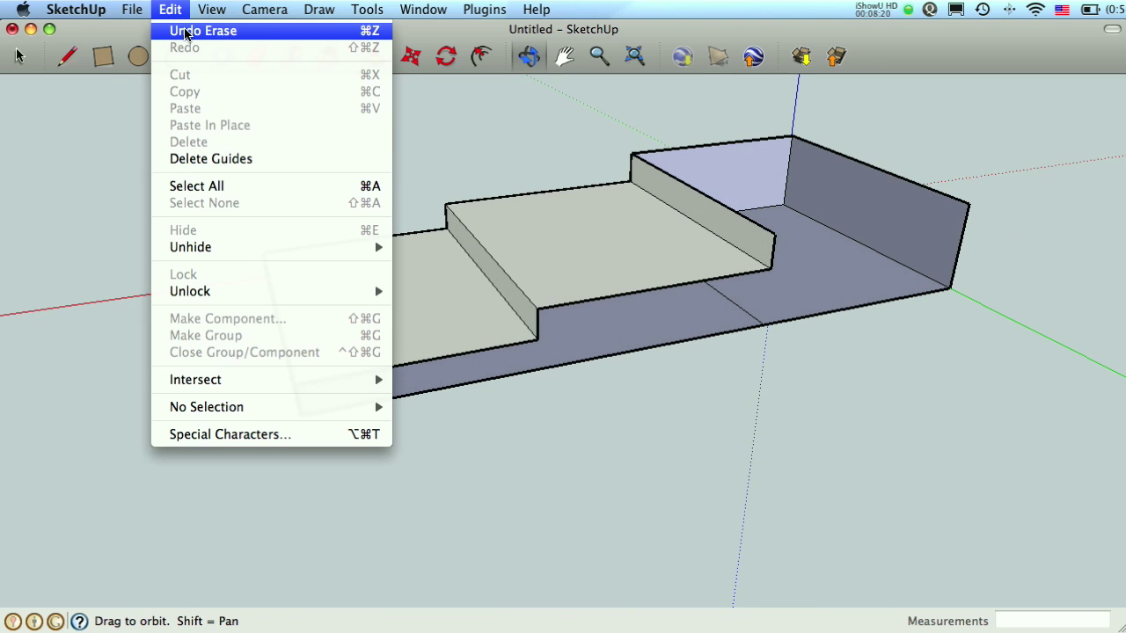
{"action": "left_click", "coordinate": [186, 31]}
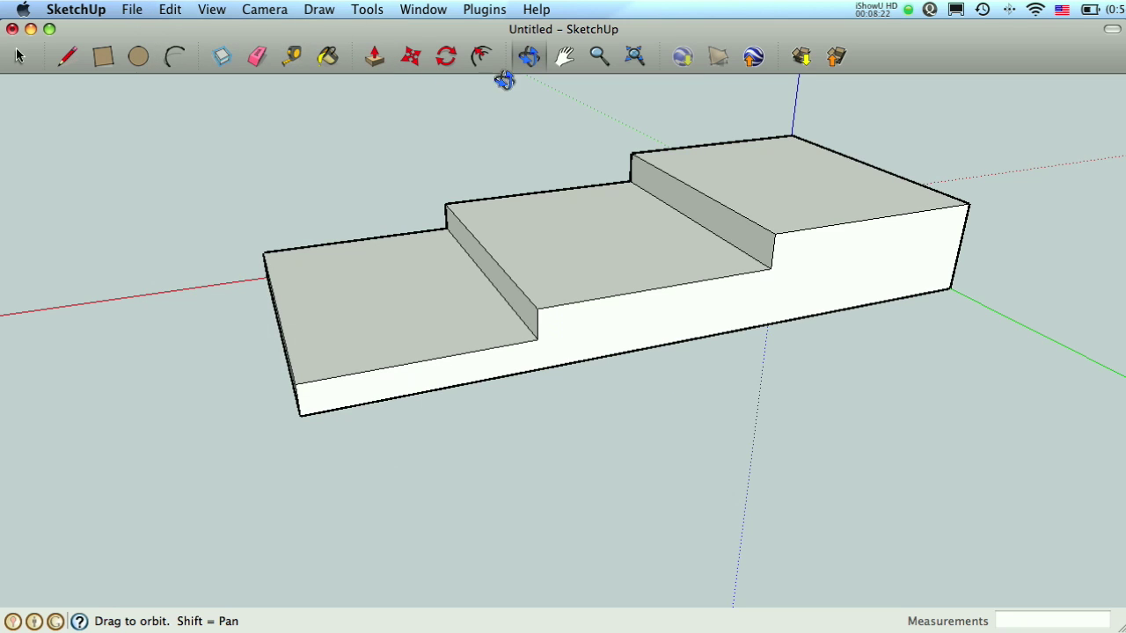
{"action": "left_click_drag", "start_coordinate": [479, 384], "coordinate": [699, 306]}
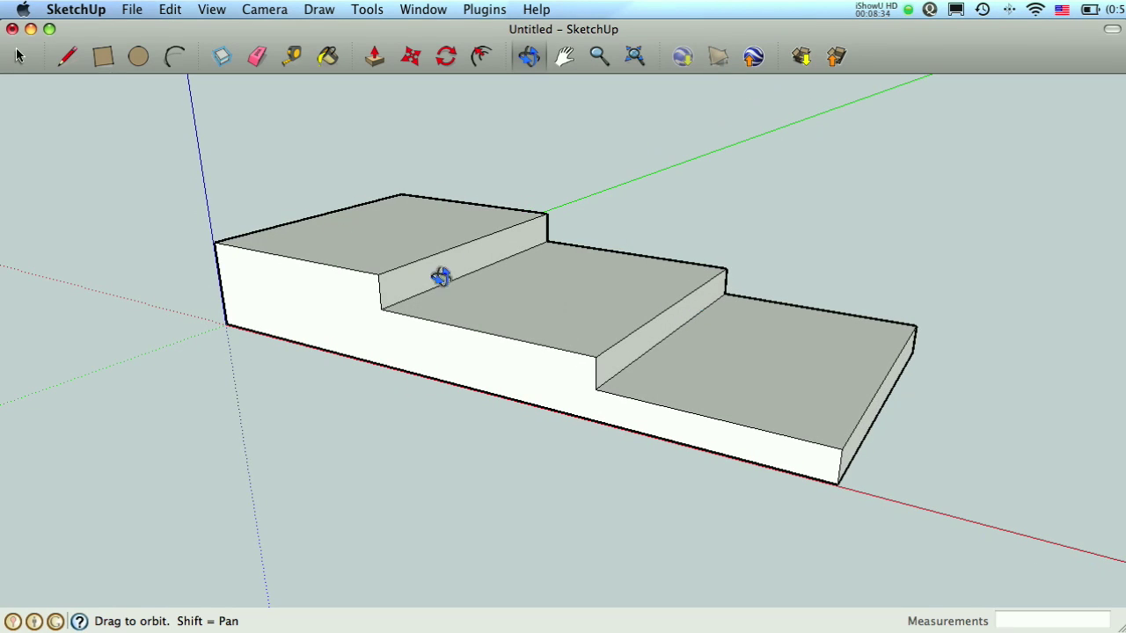